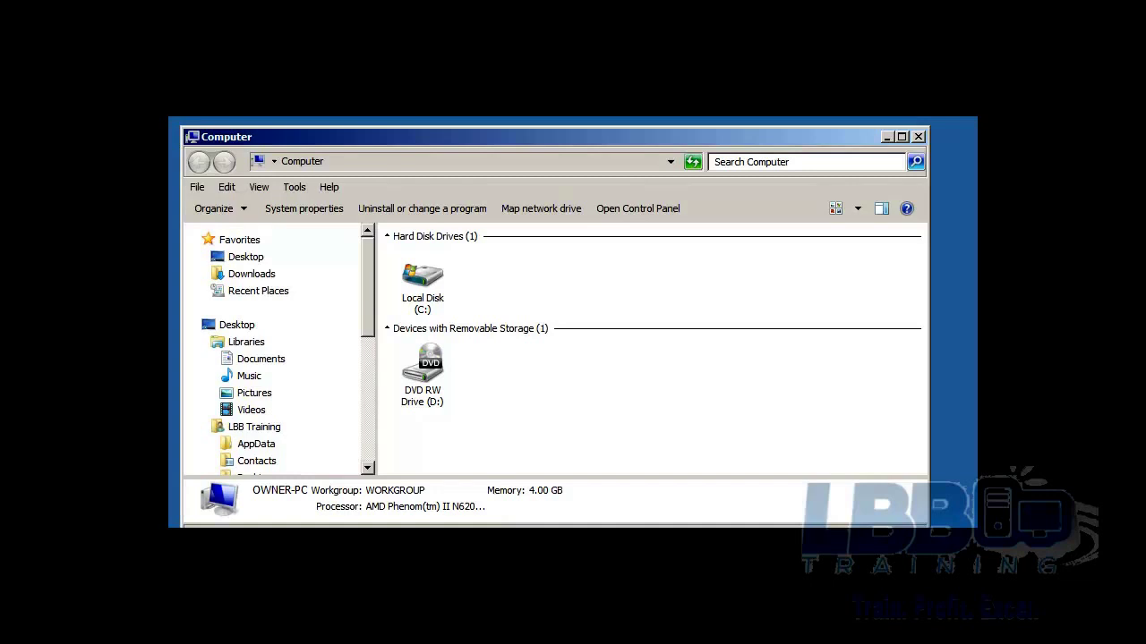
Step: Open the PPT 2013 folder in the Documents library
left_click(261, 359)
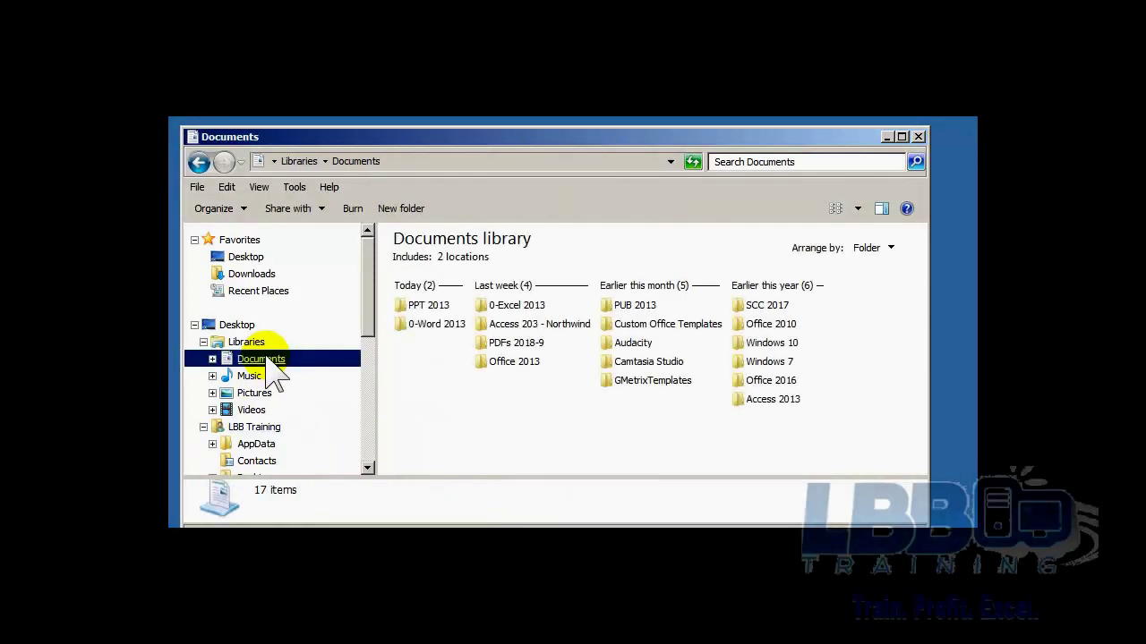
double_click(428, 306)
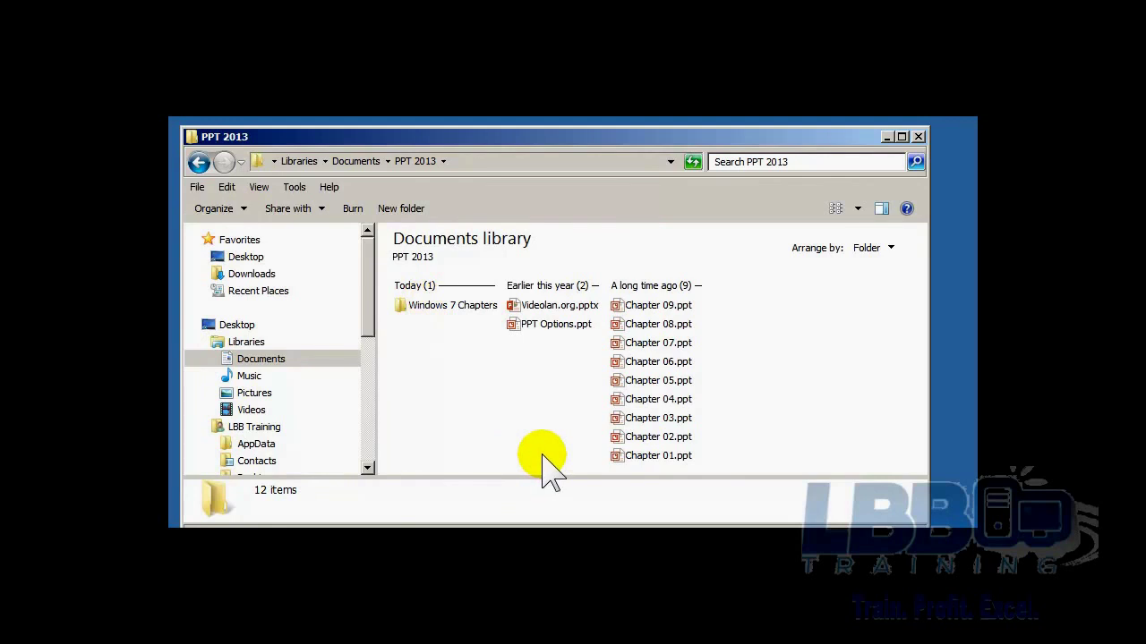
left_click(688, 457)
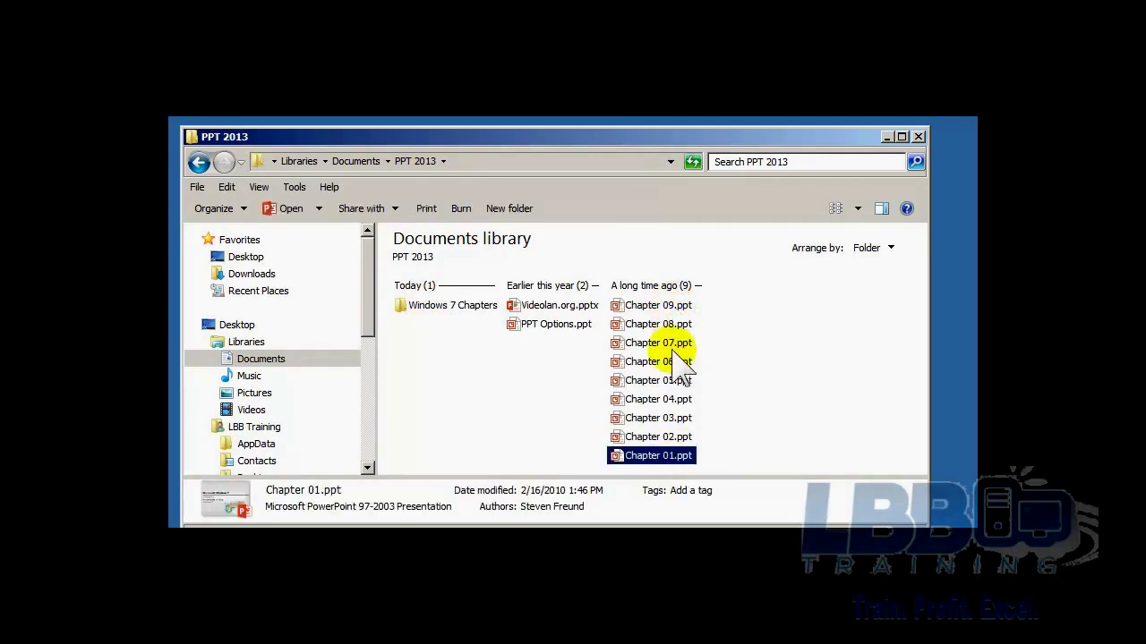
left_click(672, 437)
left_click(669, 418)
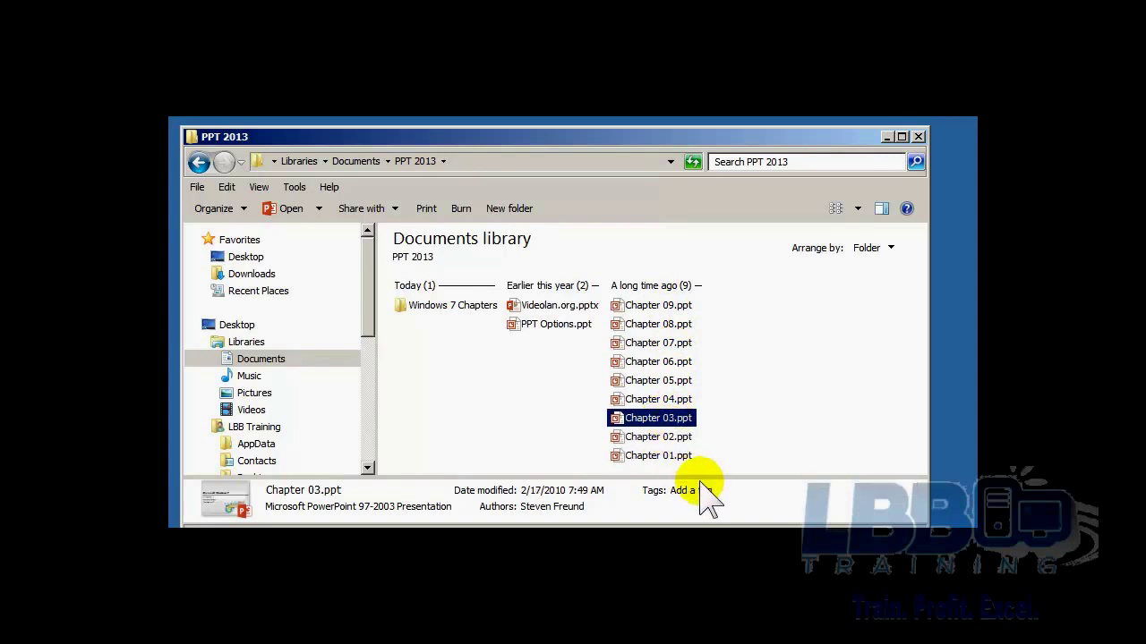
left_click(662, 457)
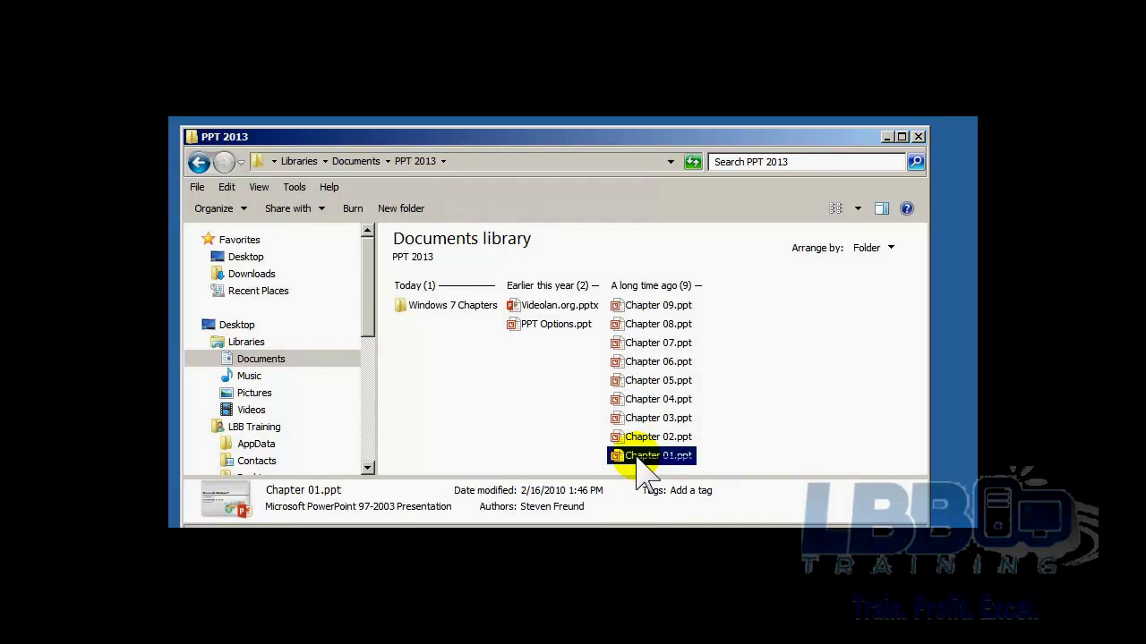
left_click(631, 437, "shift")
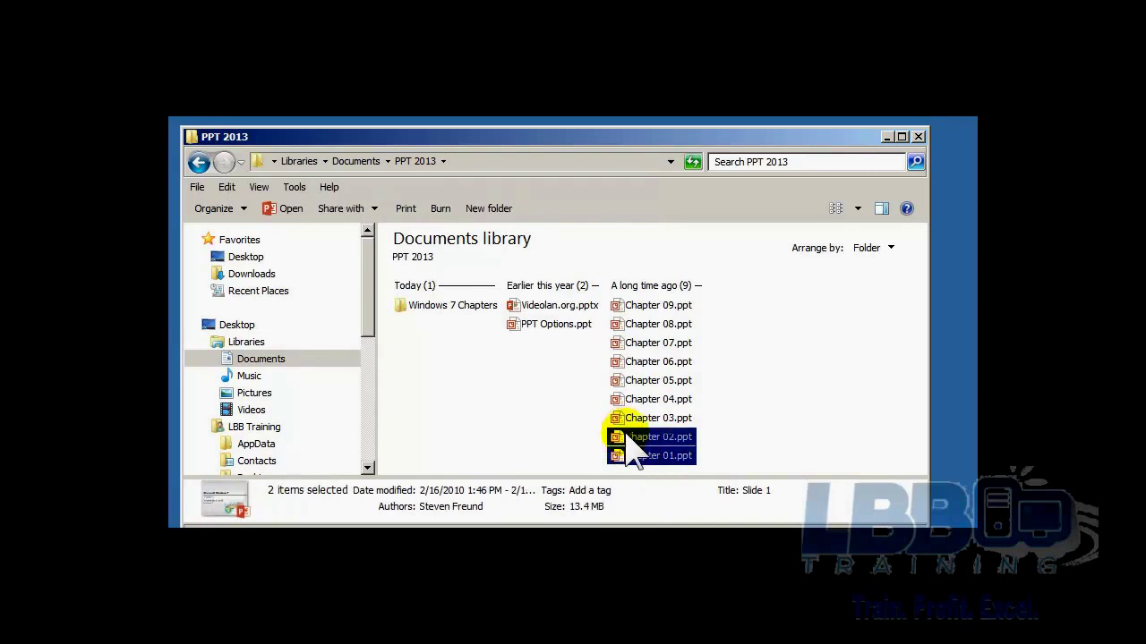
left_click(734, 452)
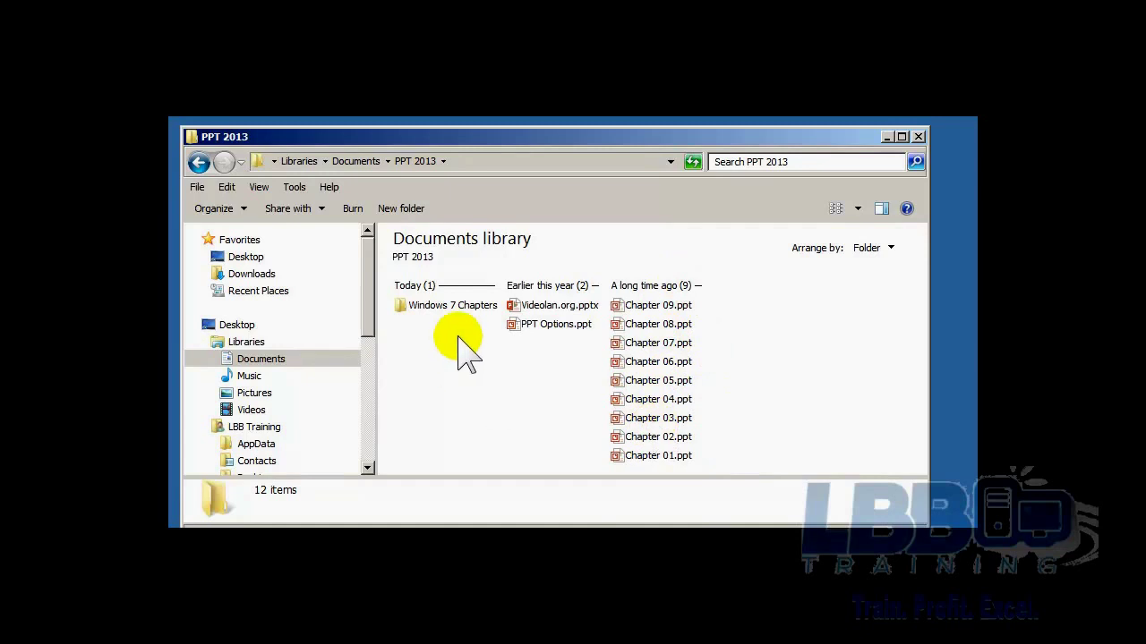
Step: Move Chapter 01 (2).ppt, Chapter 02 (2).ppt and Chapter 03 (2).ppt from the Windows 7 Chapters folder to the Recycle Bin
double_click(453, 308)
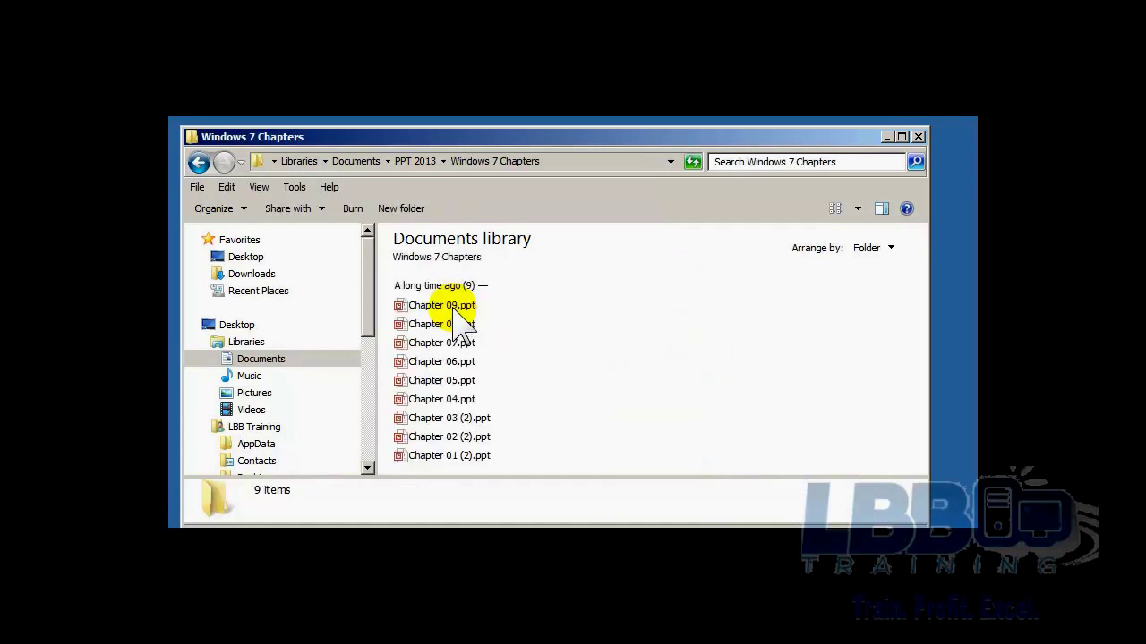
left_click(478, 459)
left_click(443, 437, "shift")
left_click(427, 421, "shift")
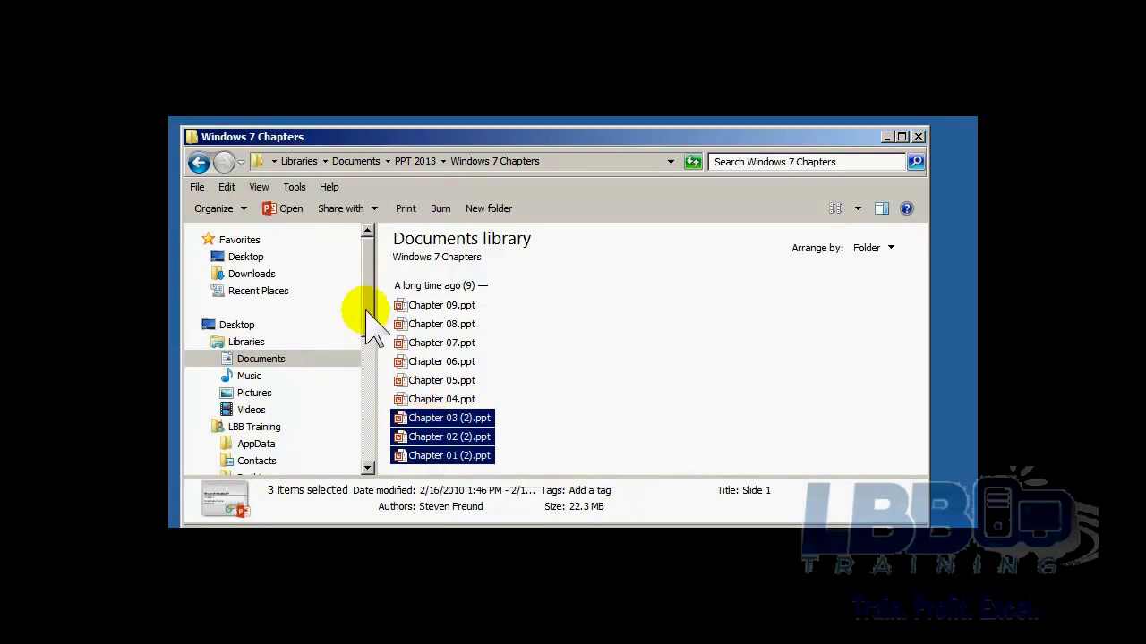
left_click_drag(369, 318, 363, 440)
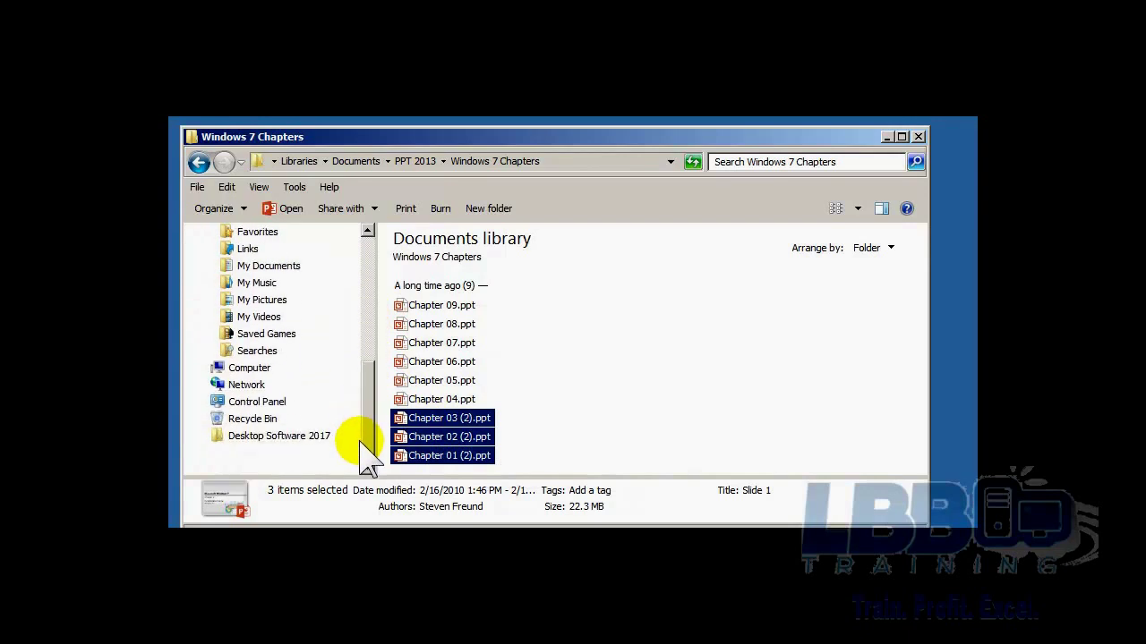
left_click(358, 420)
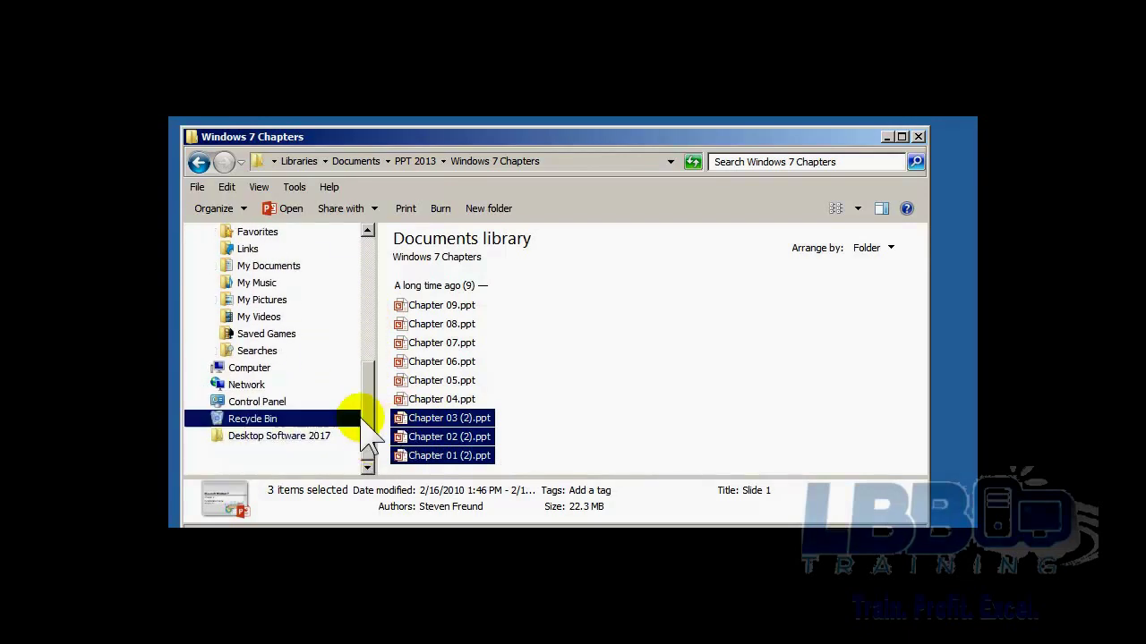
left_click_drag(347, 417, 347, 417)
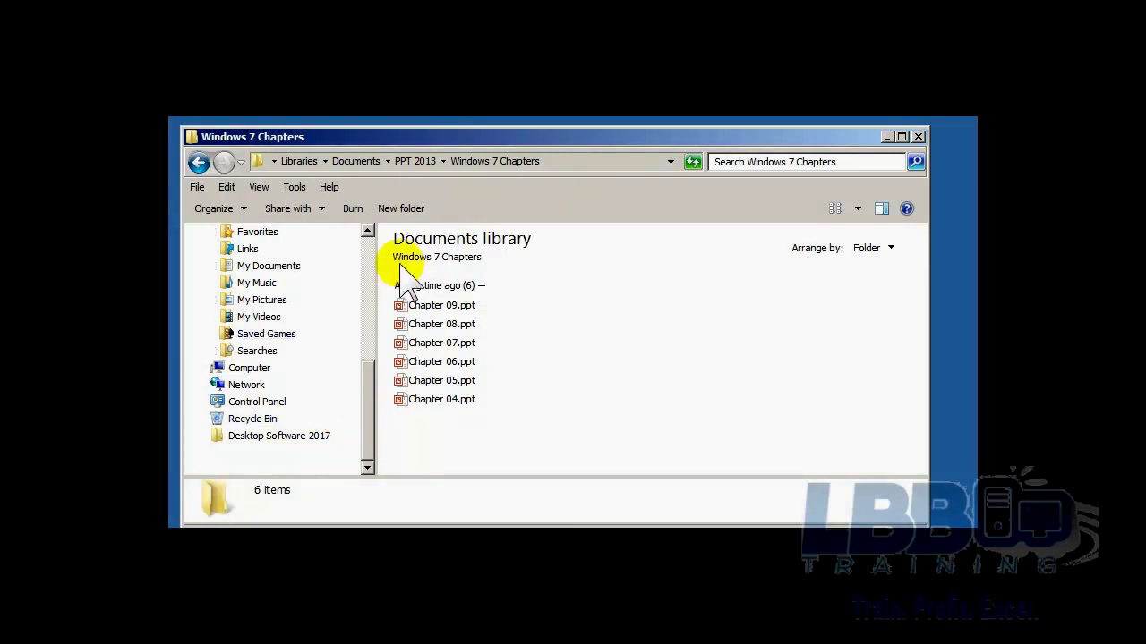
Step: Return to the PPT 2013 folder and open the Recycle Bin
left_click(428, 162)
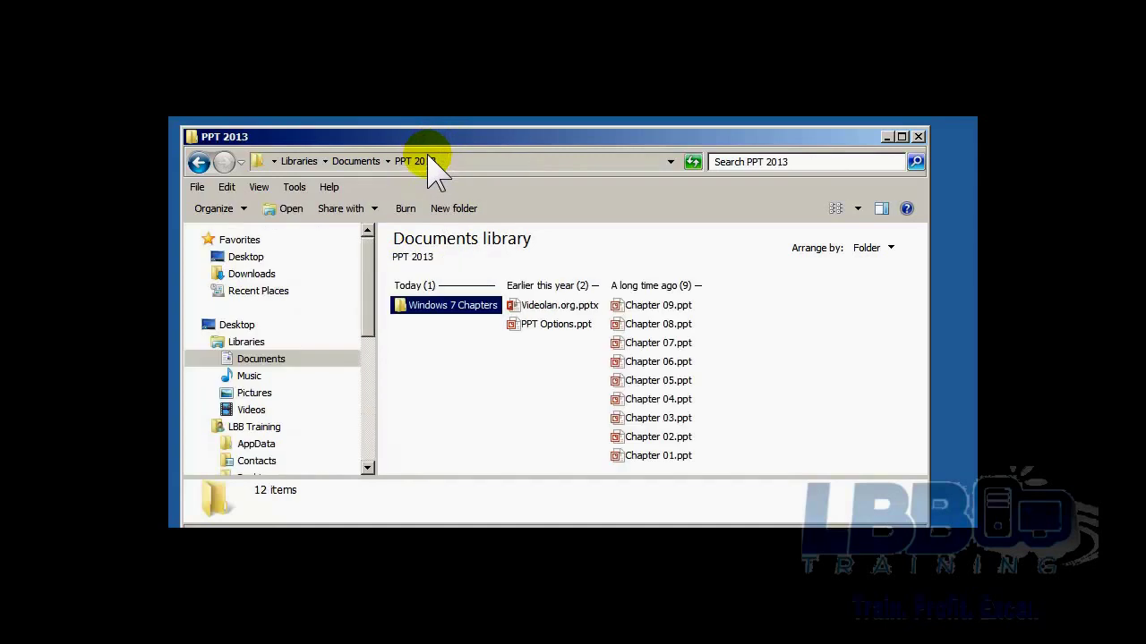
left_click(373, 443)
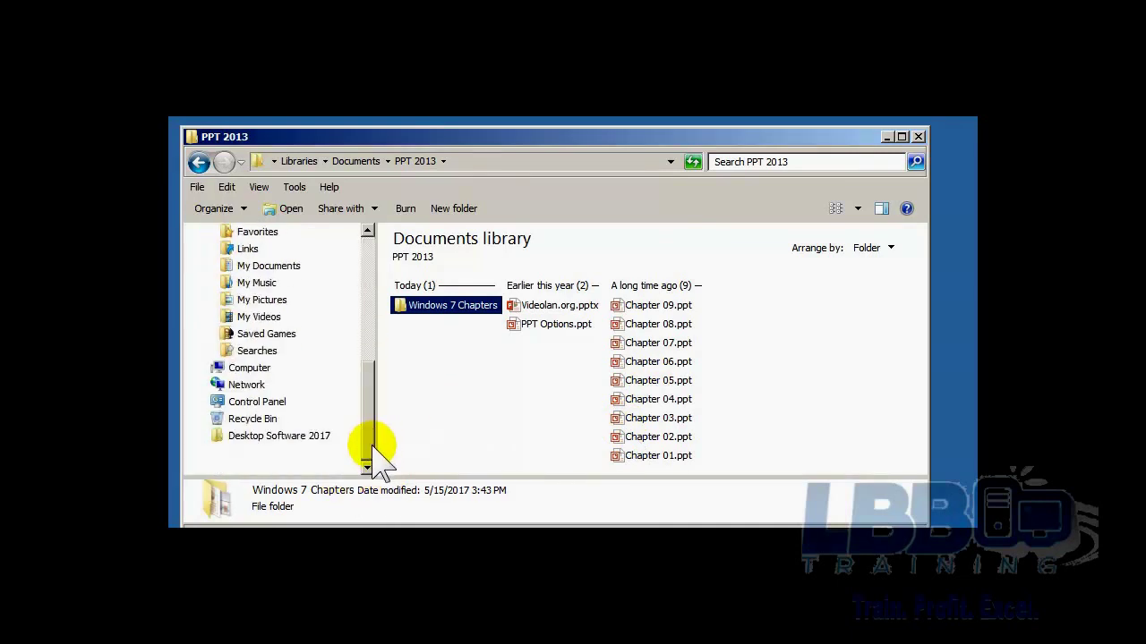
left_click(253, 419)
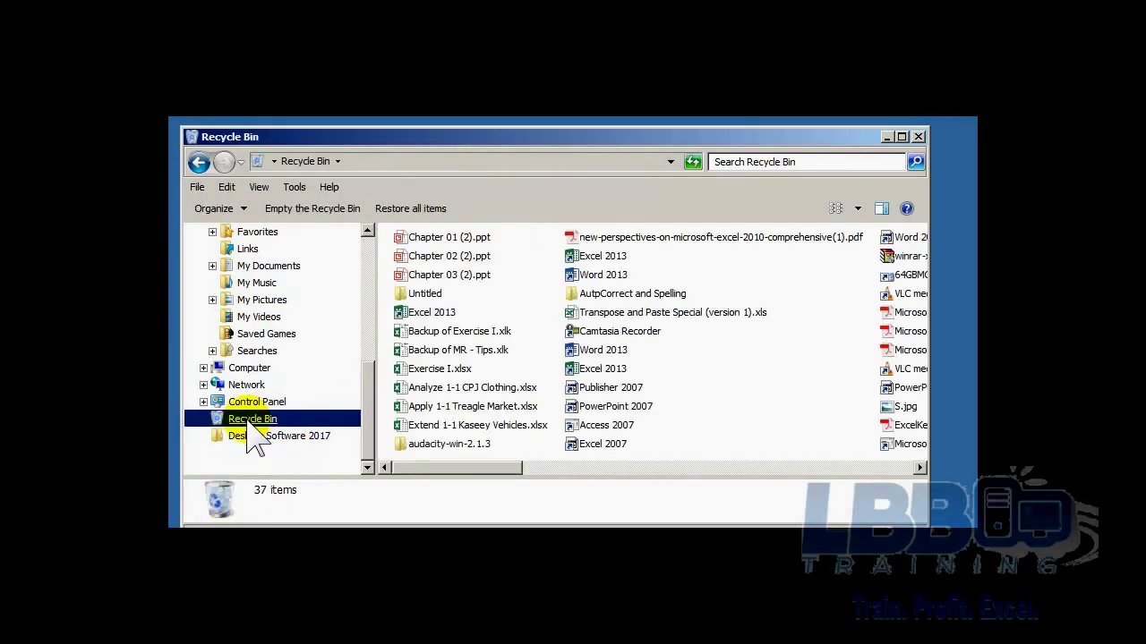
Step: Narrow the Recycle Bin window to uncover the desktop and restore Chapter 01 (2).ppt to its original folder
left_click(475, 240)
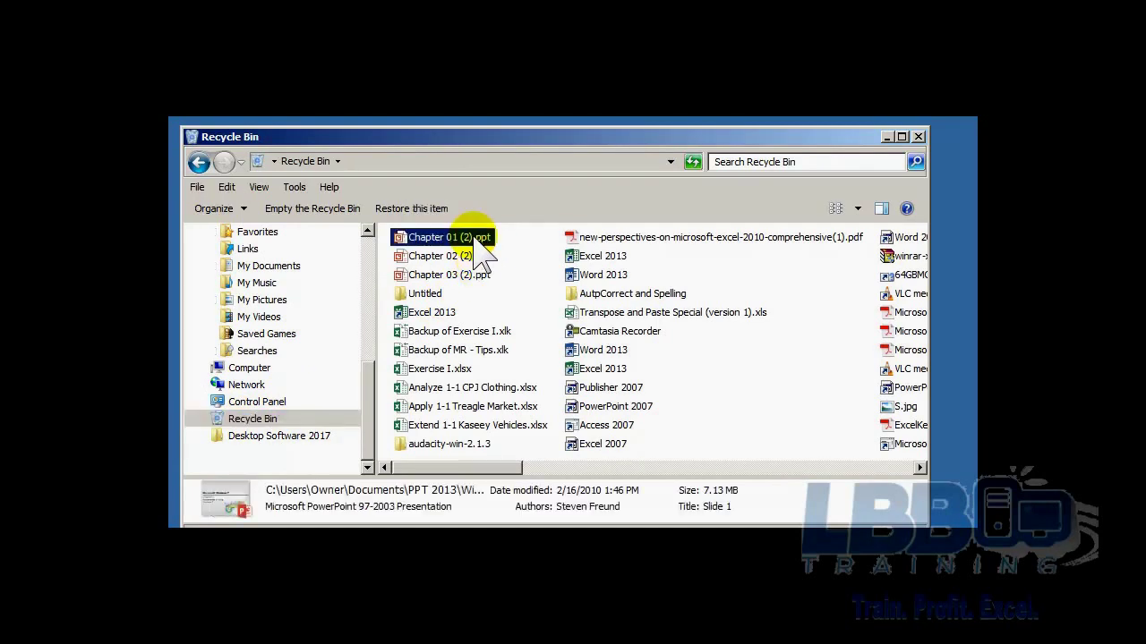
left_click(932, 317)
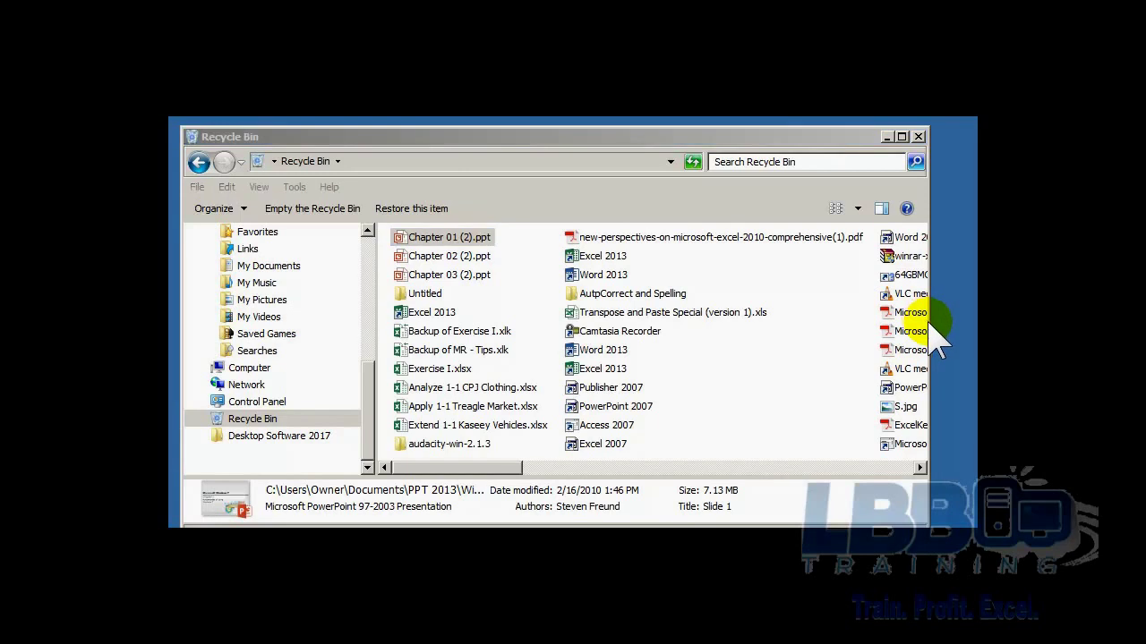
left_click_drag(931, 324, 565, 421)
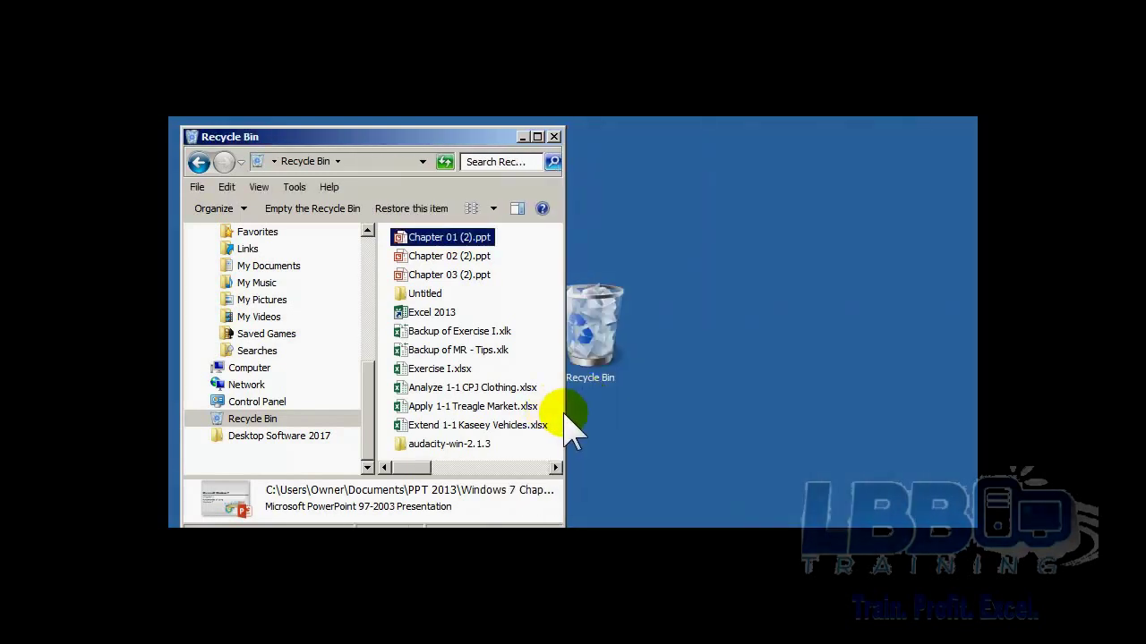
right_click(445, 238)
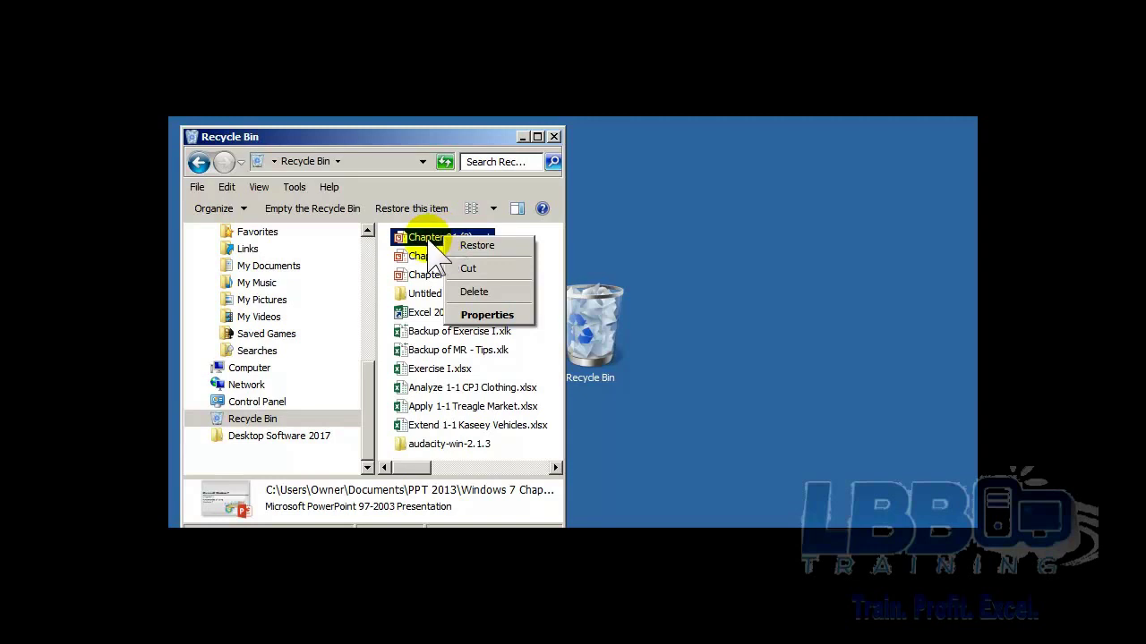
left_click(500, 244)
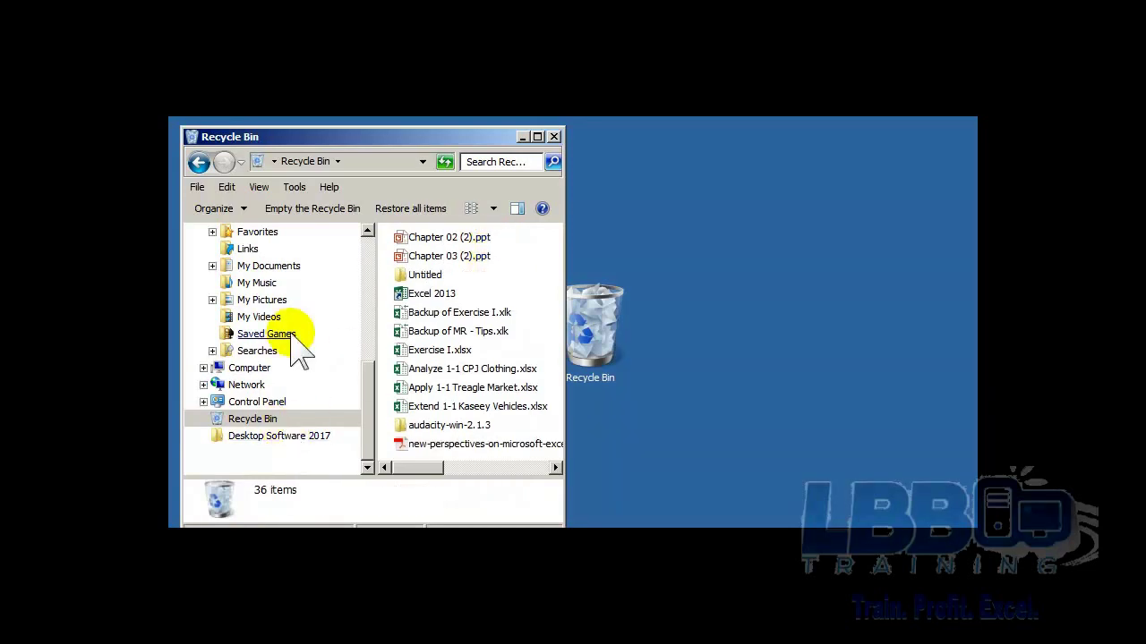
Step: Open the Windows 7 Chapters folder within PPT 2013 in My Documents to check for the restored file
left_click(276, 267)
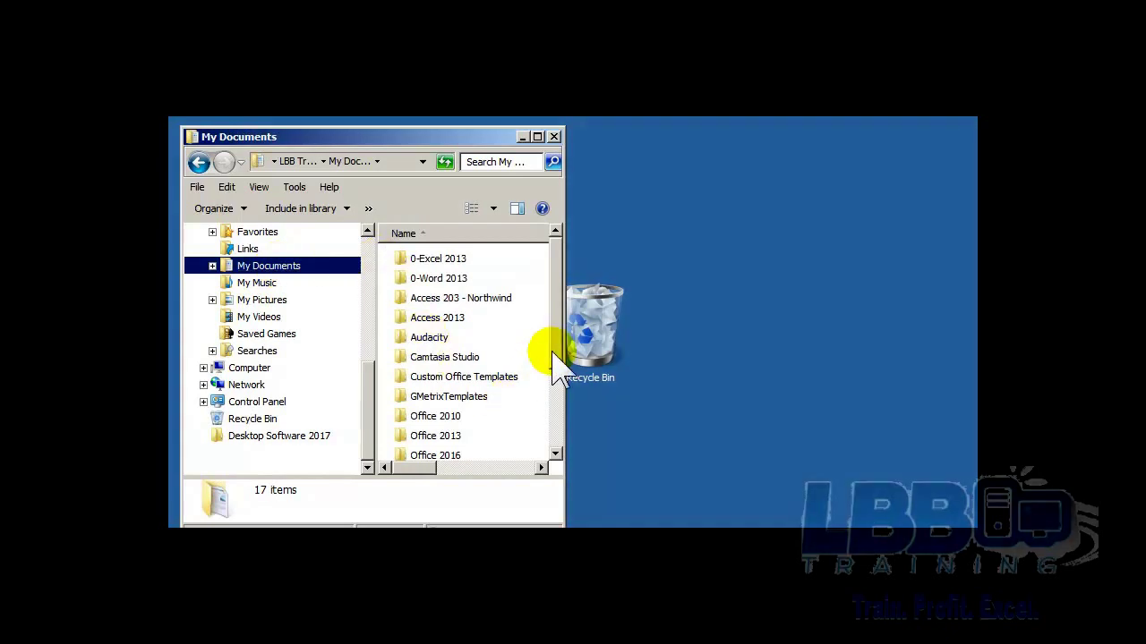
scroll(546, 372, "down", 2)
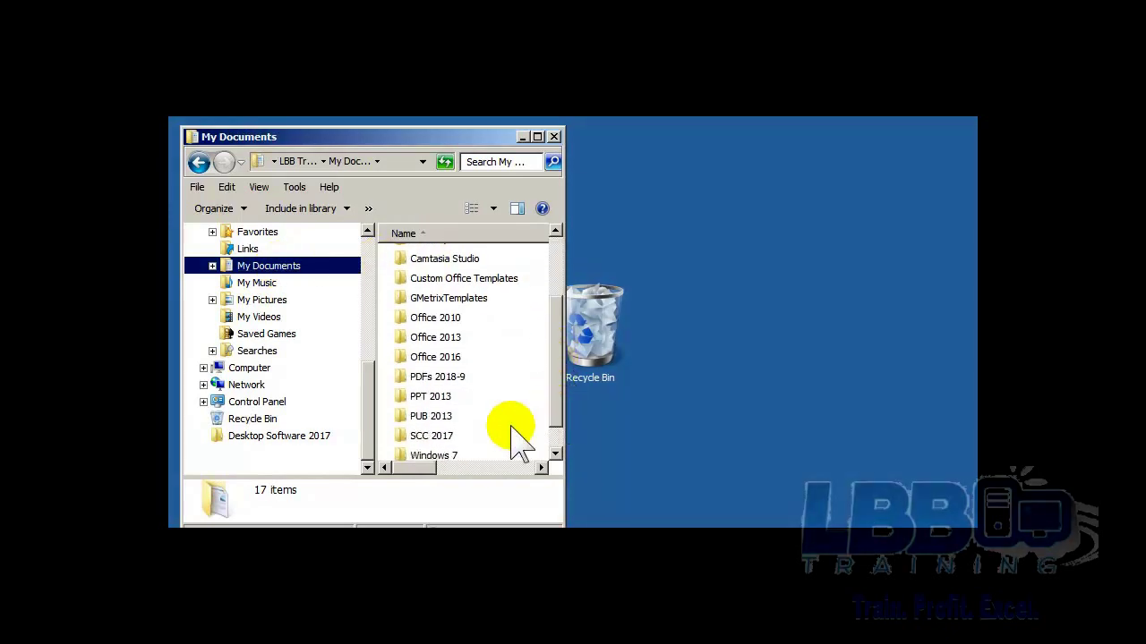
double_click(436, 397)
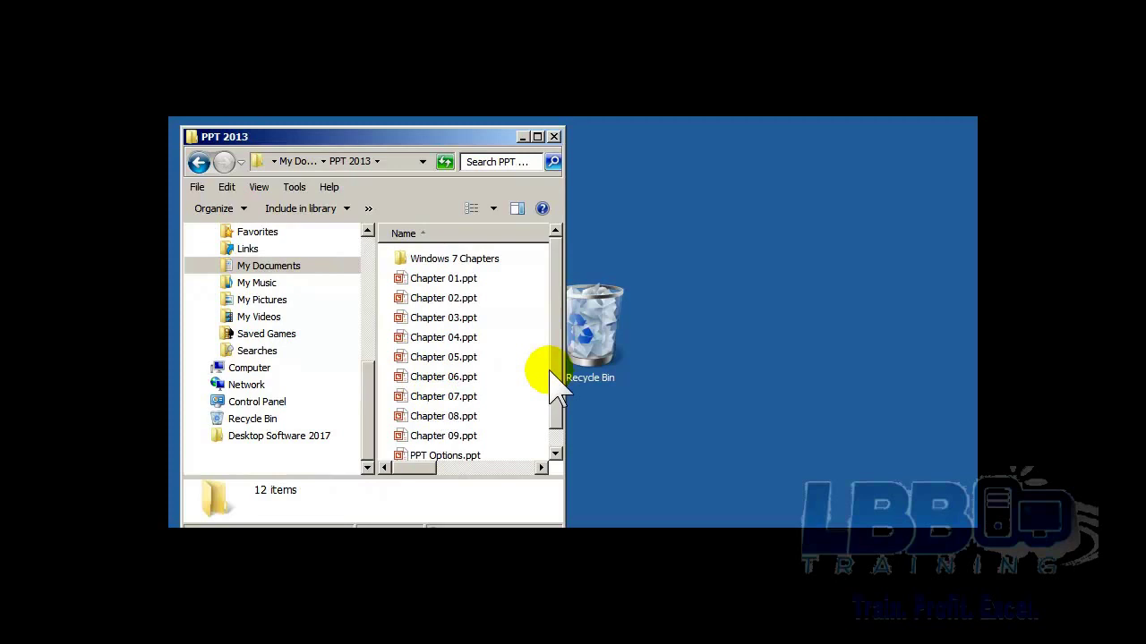
scroll(555, 376, "down", 1)
scroll(555, 431, "up", 1)
double_click(484, 260)
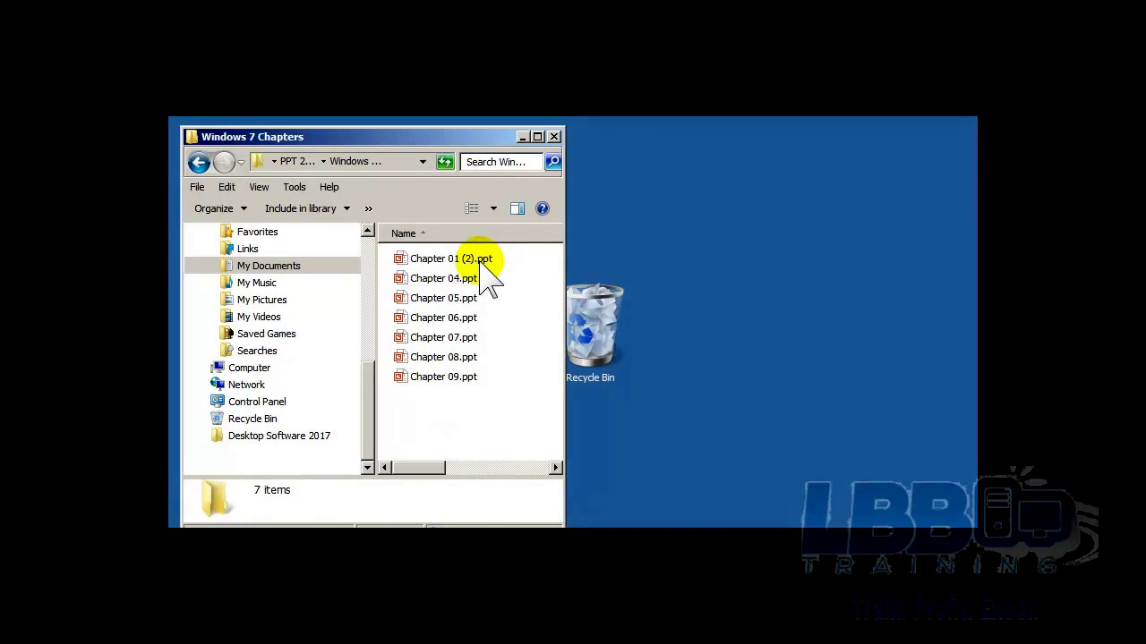
Step: Resize the folder window wider and go back up to the PPT 2013 folder, selecting the Windows 7 Chapters folder
left_click(609, 291)
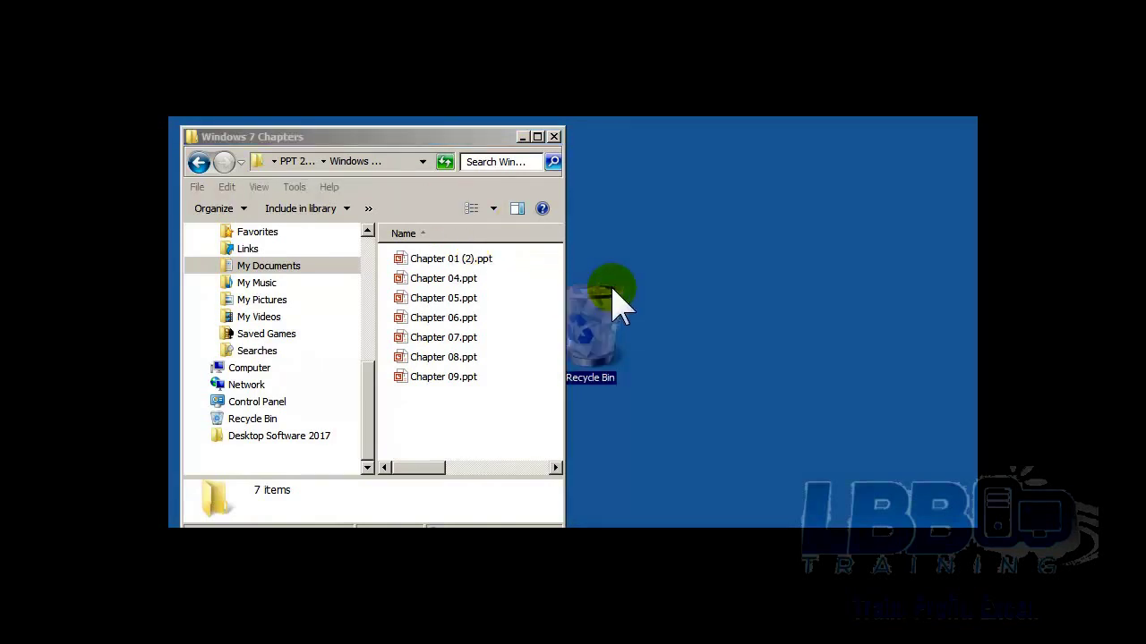
left_click_drag(564, 256, 774, 264)
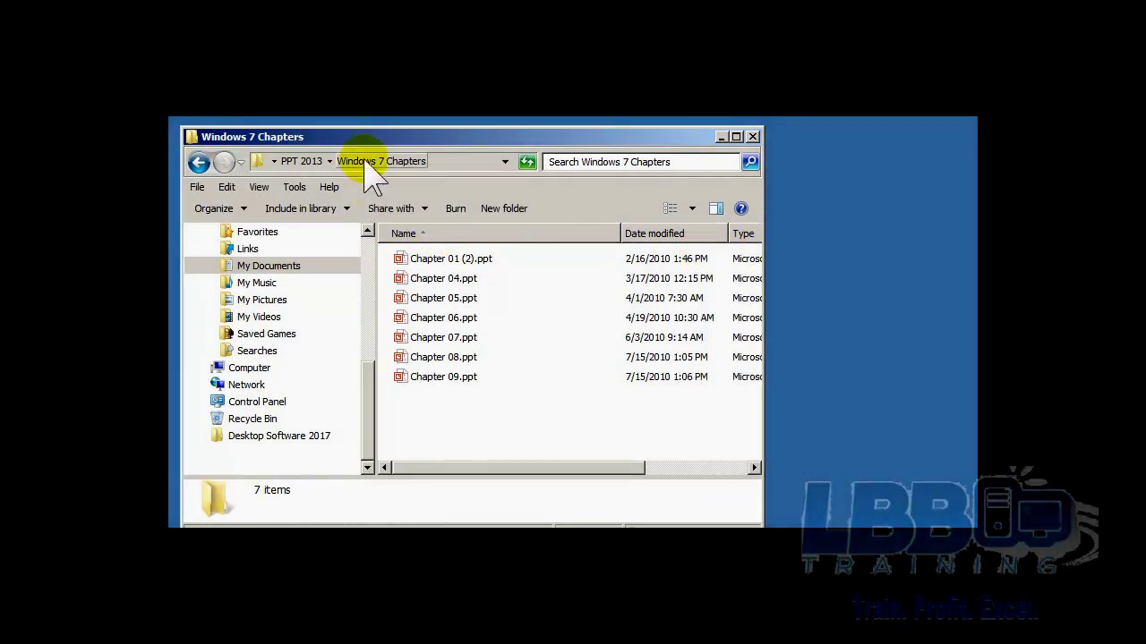
left_click(303, 162)
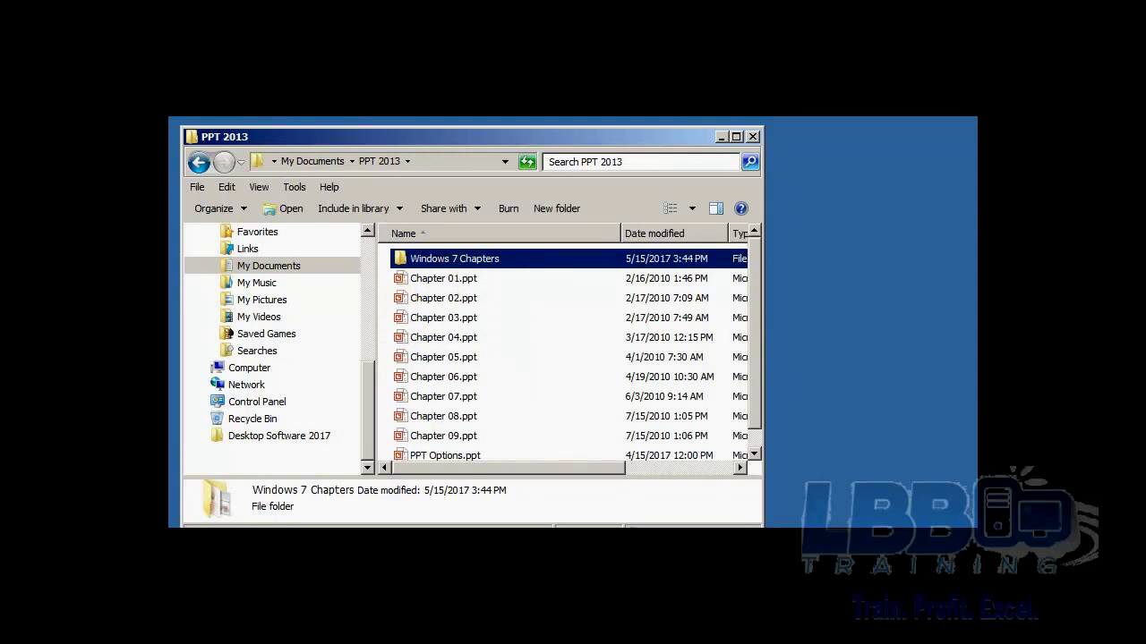
left_click_drag(763, 528, 906, 506)
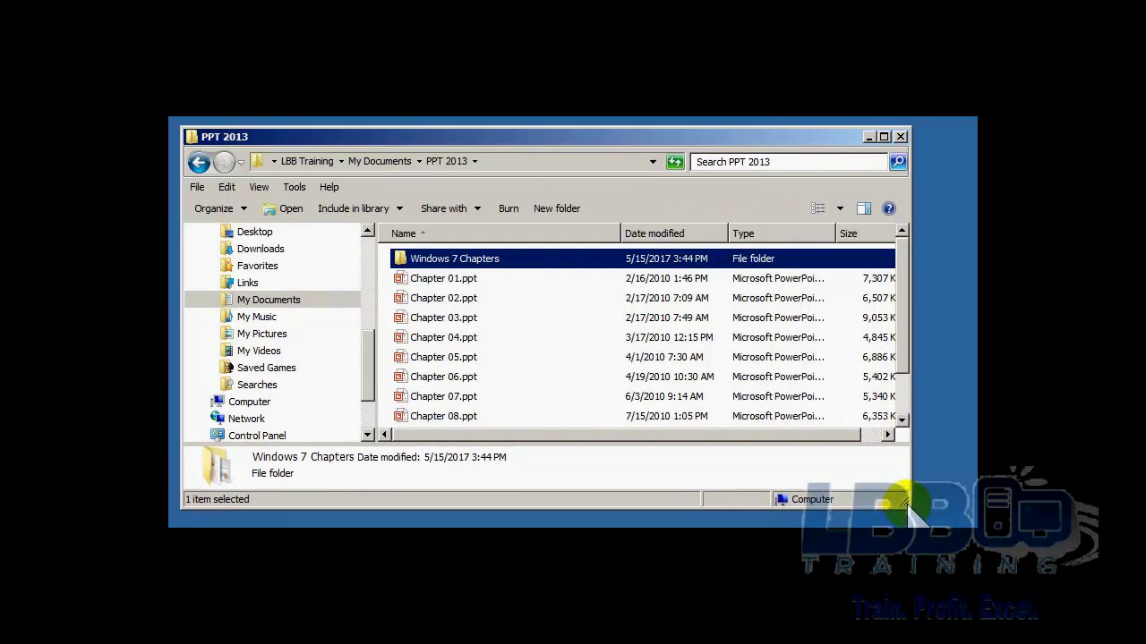
left_click(474, 262)
left_click(397, 259)
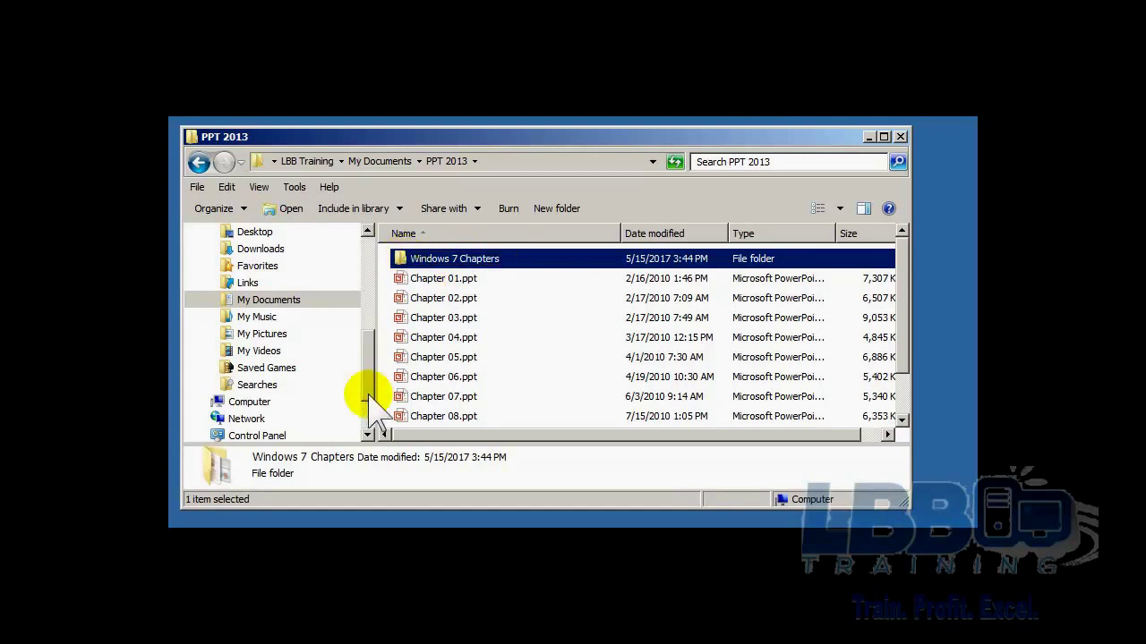
Step: Restore both Chapter 02 (2).ppt and Chapter 03 (2).ppt from the Recycle Bin
left_click(366, 434)
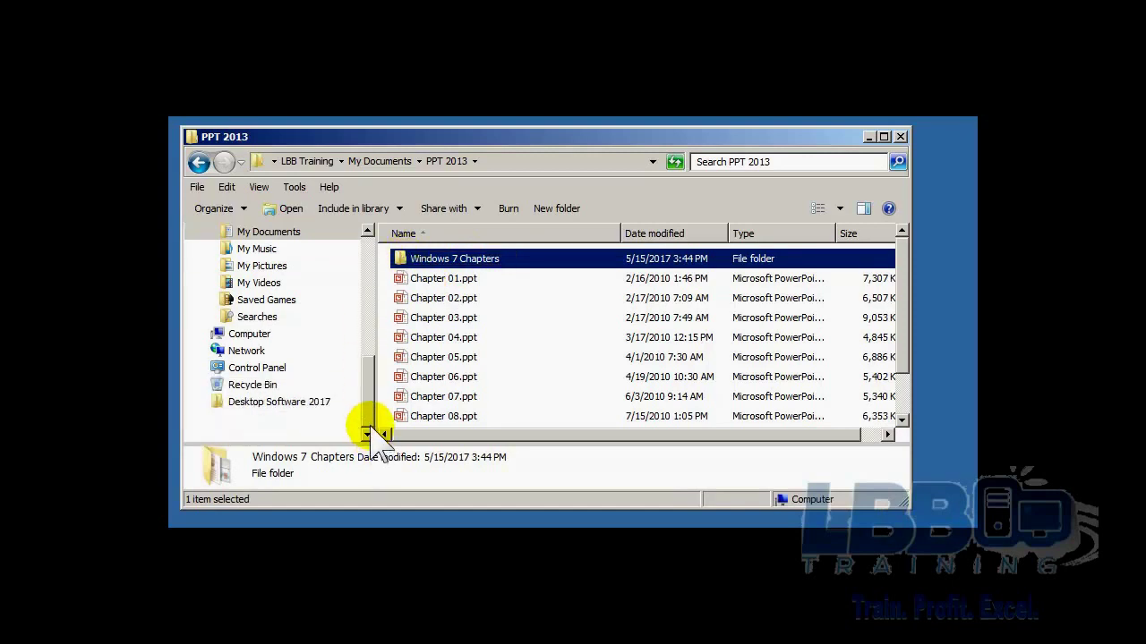
left_click(271, 386)
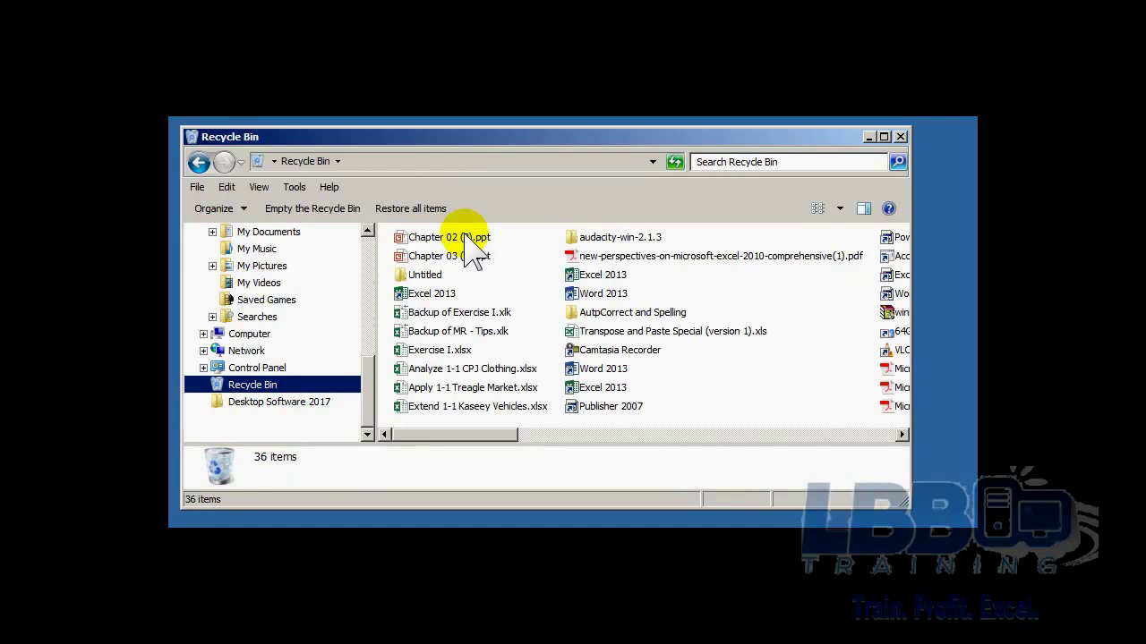
left_click_drag(519, 281, 453, 242)
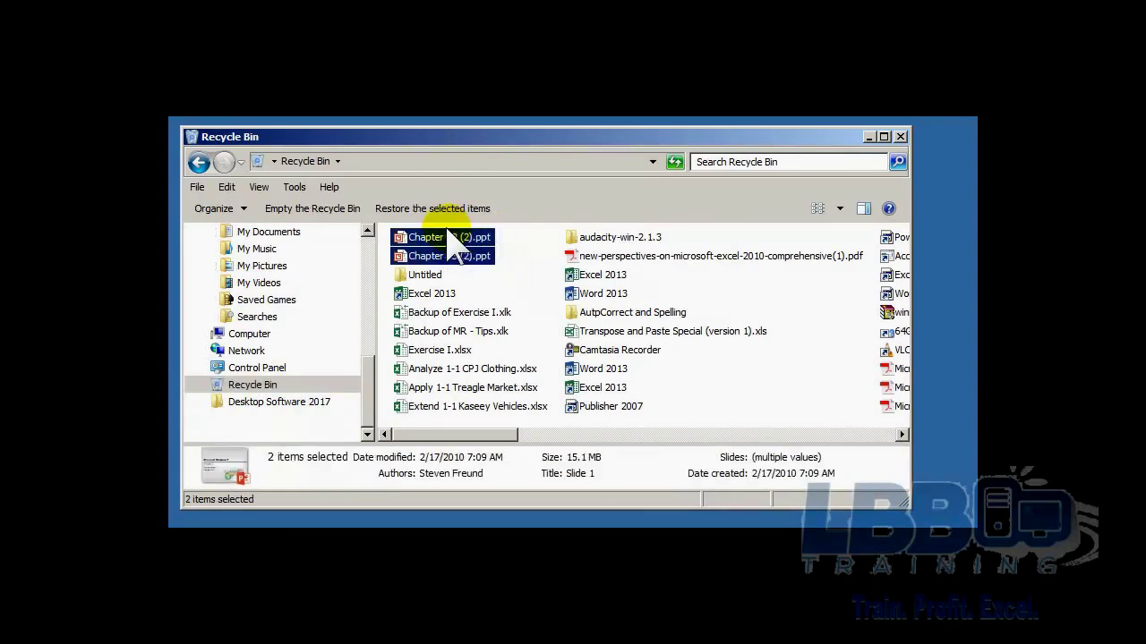
right_click(442, 236)
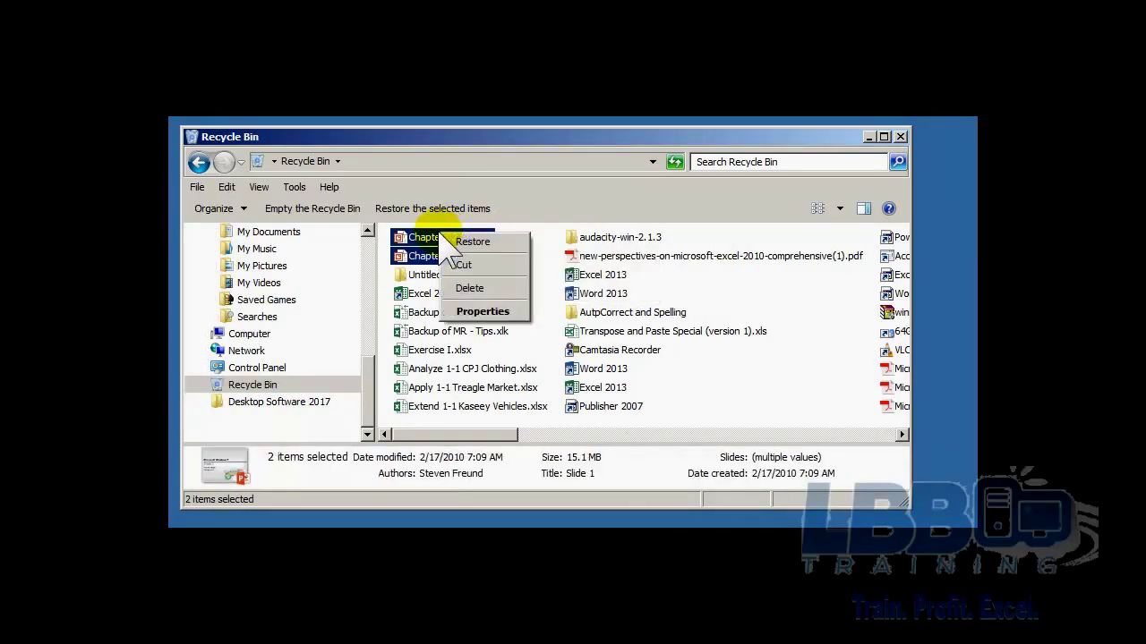
left_click(459, 246)
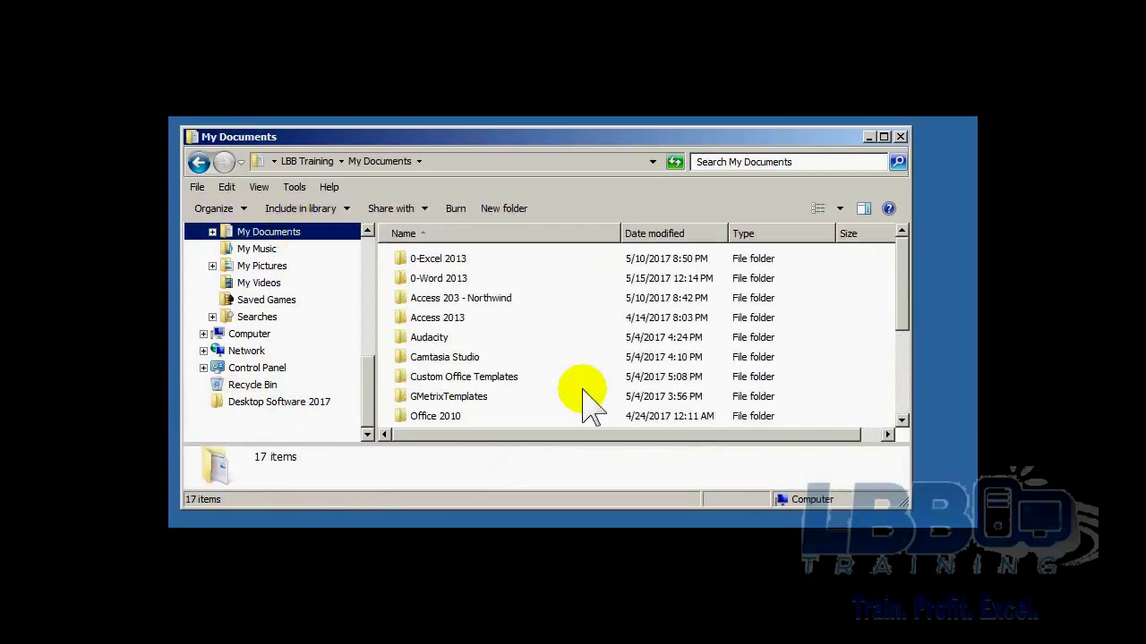
Step: Open the Windows 7 Chapters folder inside PPT 2013 to check for the restored chapter files
scroll(800, 435, "right", 1)
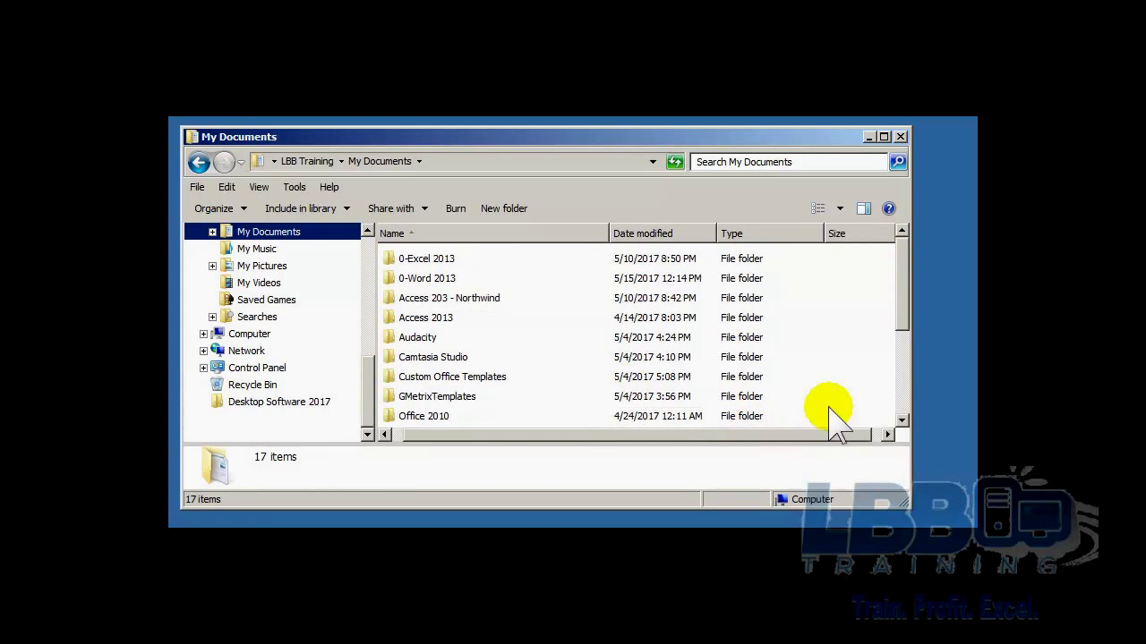
left_click_drag(899, 319, 909, 376)
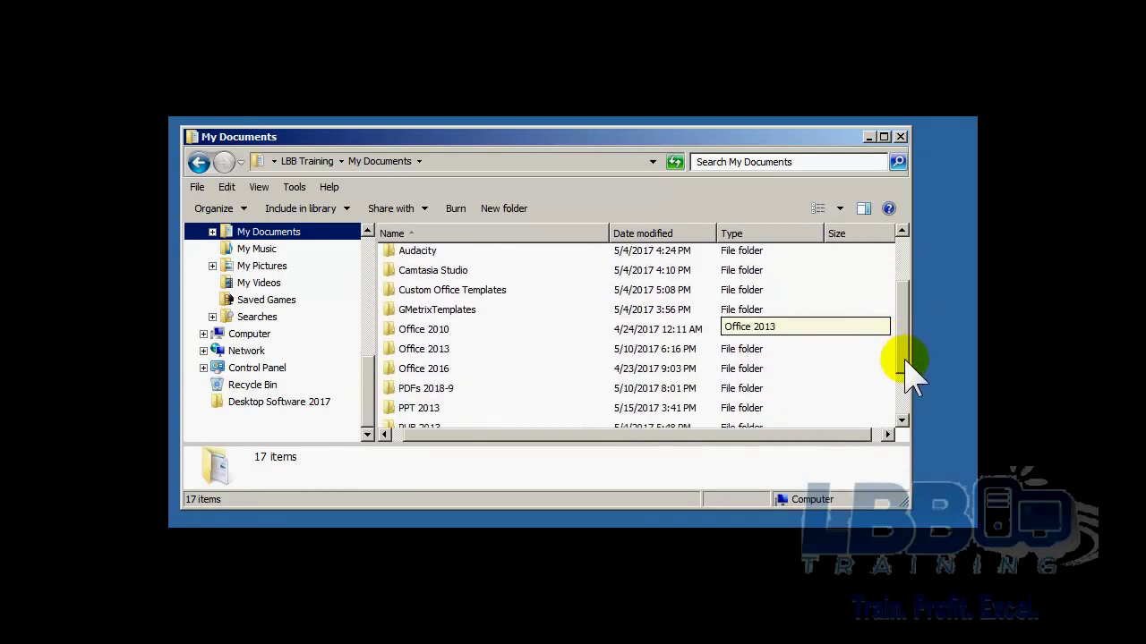
left_click(433, 413)
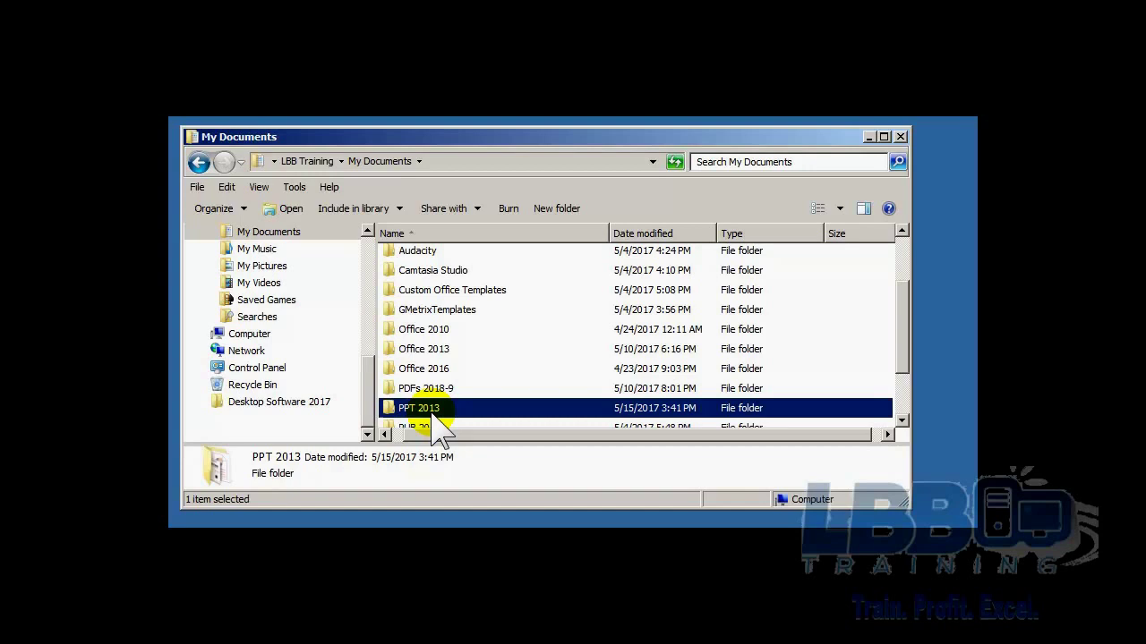
double_click(380, 410)
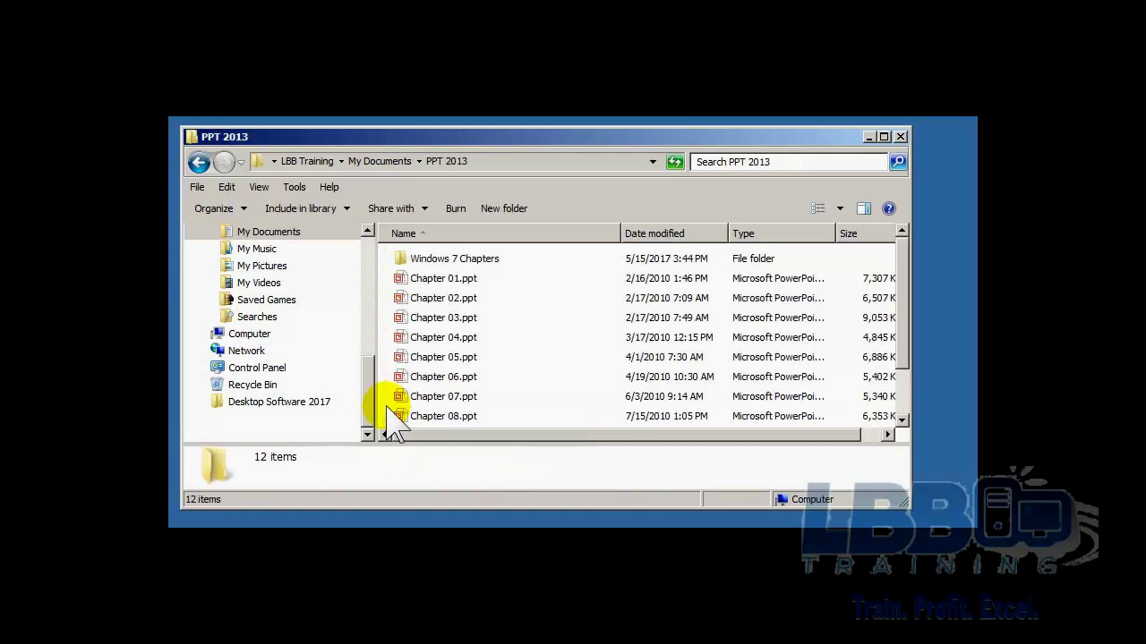
double_click(402, 261)
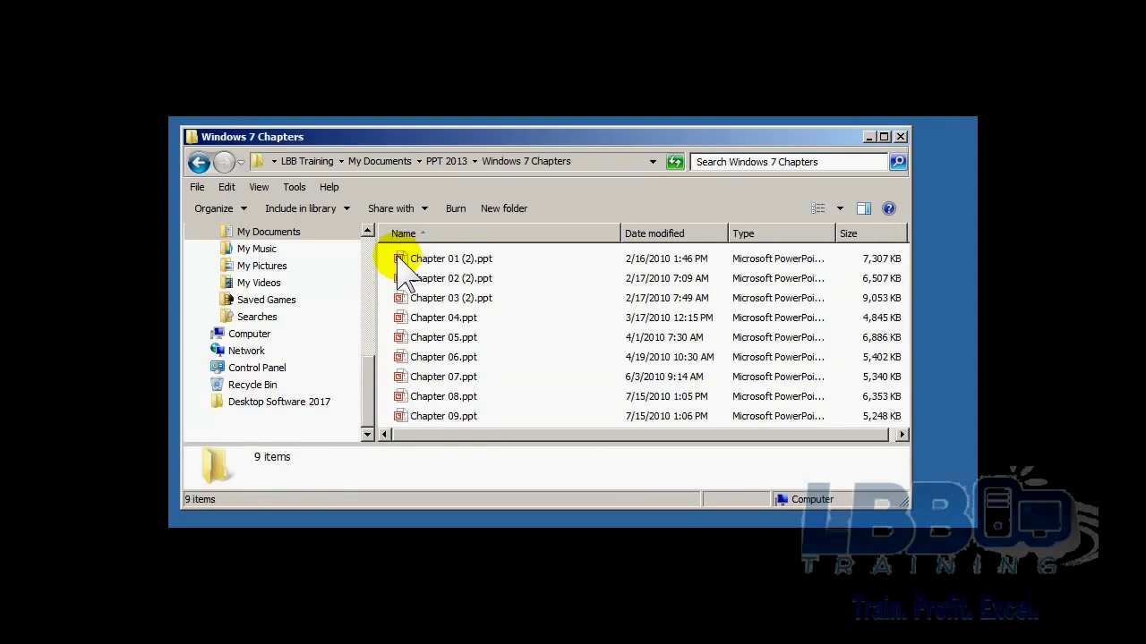
Step: Delete Chapter 01 (2).ppt, Chapter 02 (2).ppt and Chapter 03 (2).ppt together from the Windows 7 Chapters folder
left_click_drag(494, 313, 454, 242)
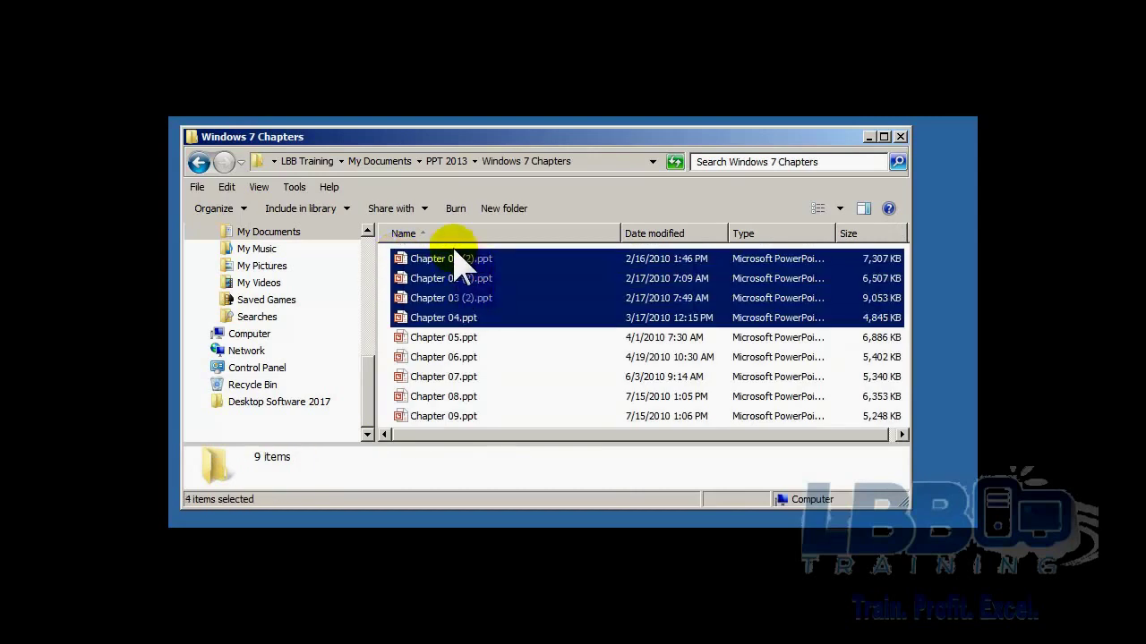
left_click(497, 315)
left_click(495, 302)
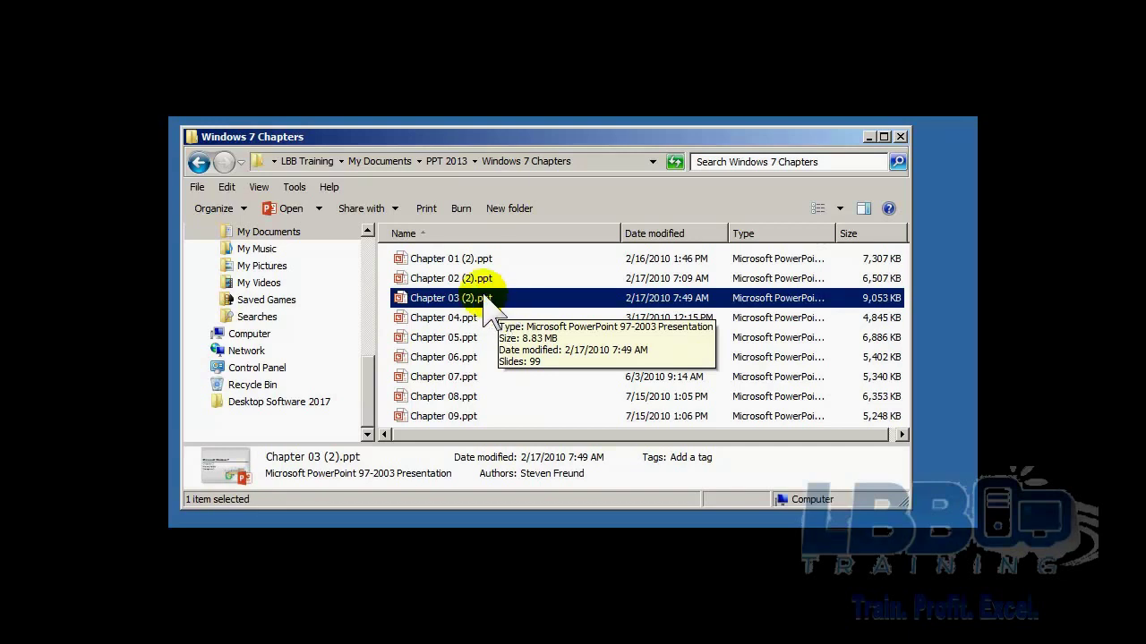
left_click(484, 279, "shift")
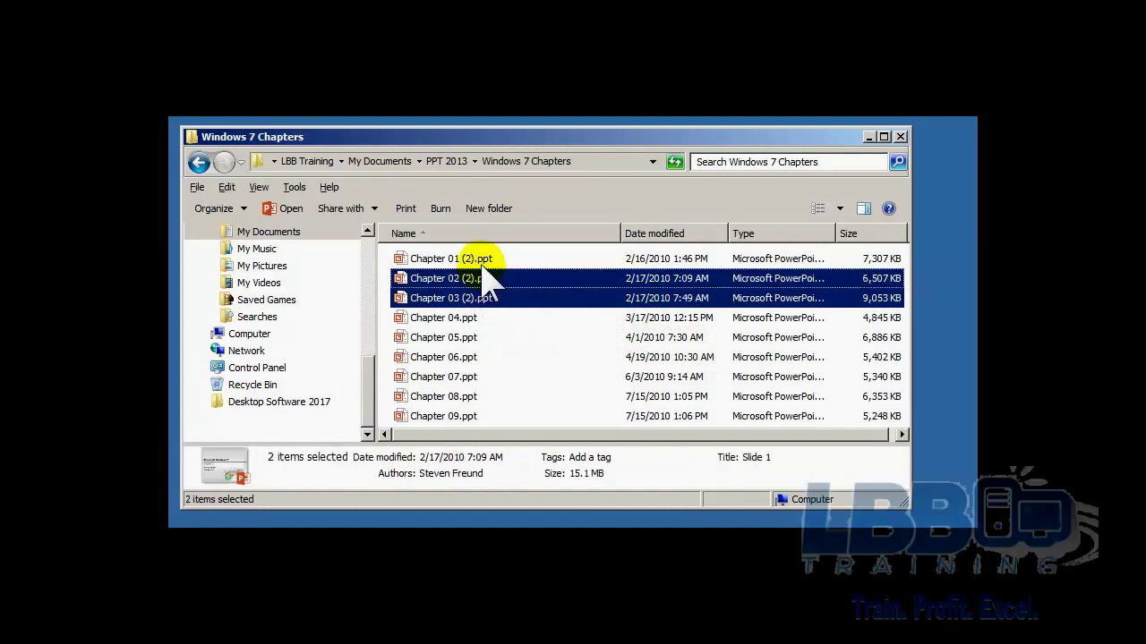
left_click(482, 266, "shift")
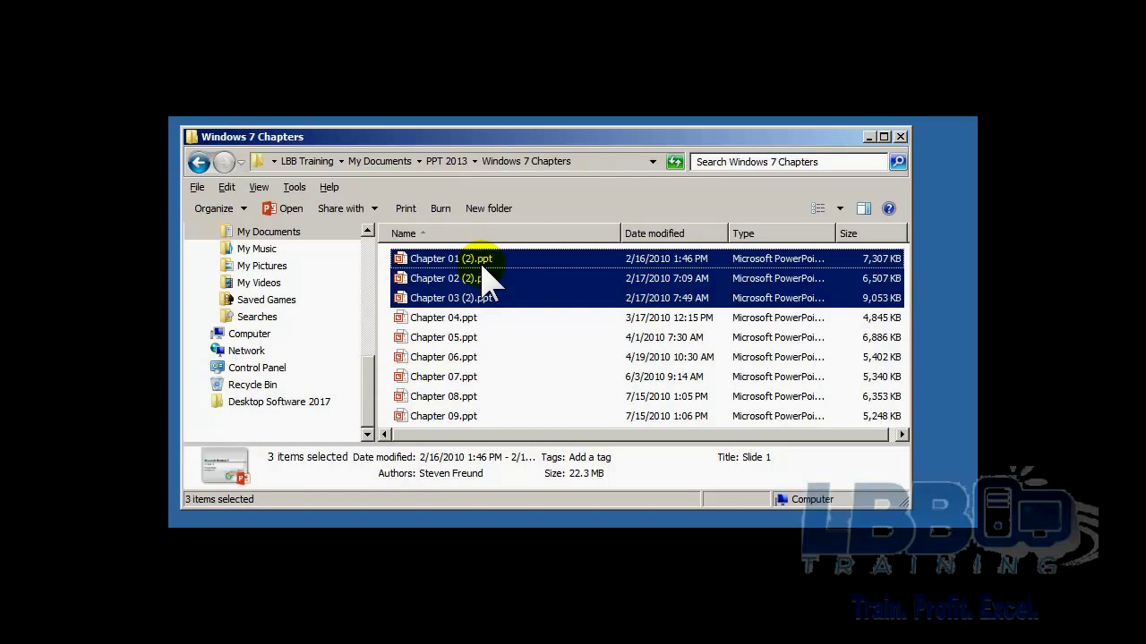
key("Delete")
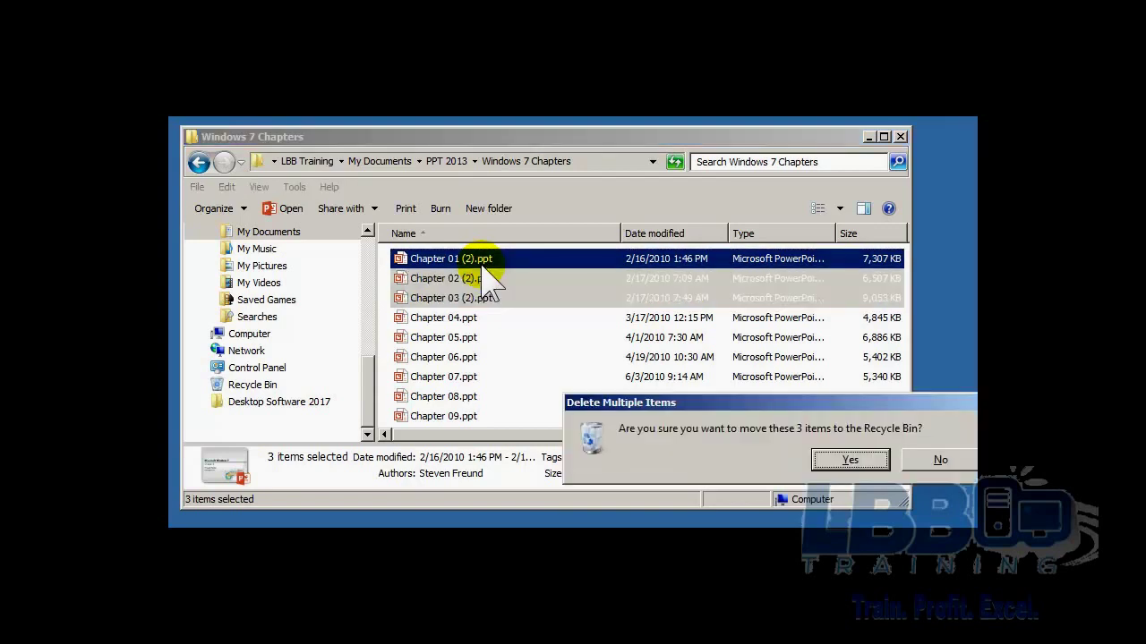
left_click_drag(792, 404, 628, 327)
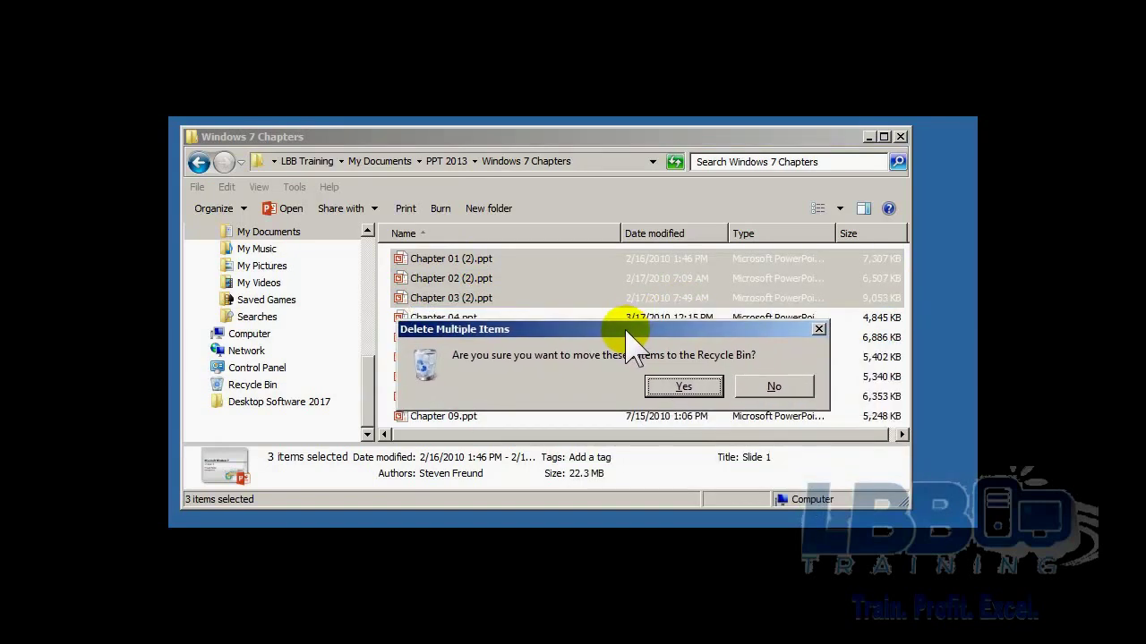
left_click(684, 385)
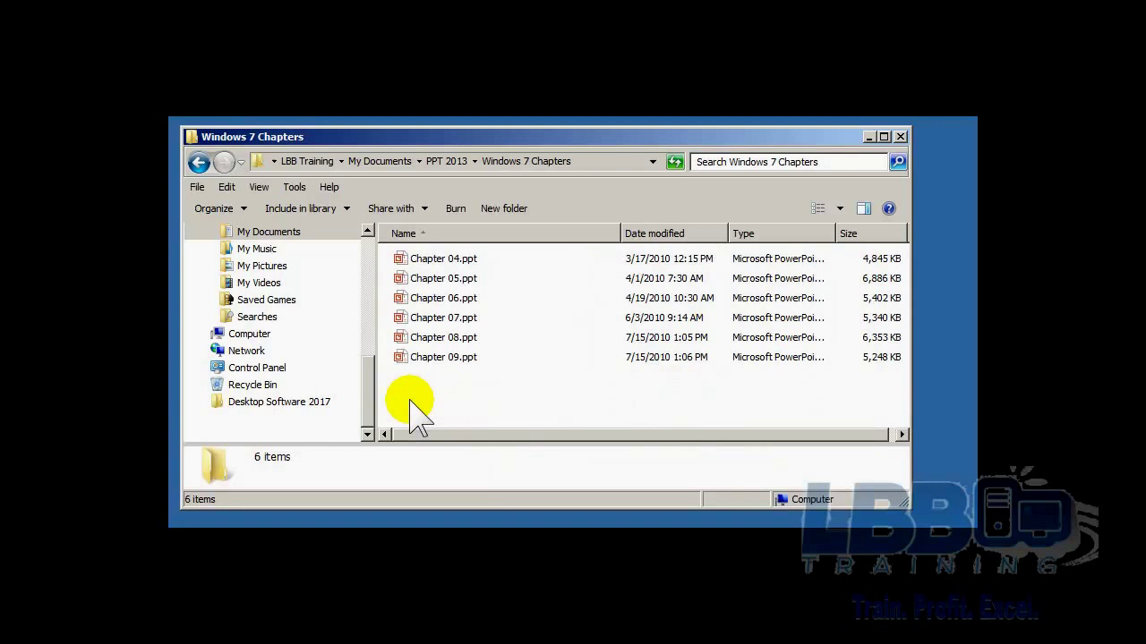
Step: Open the Recycle Bin in the same window and look through its list of subfolders
left_click(260, 385)
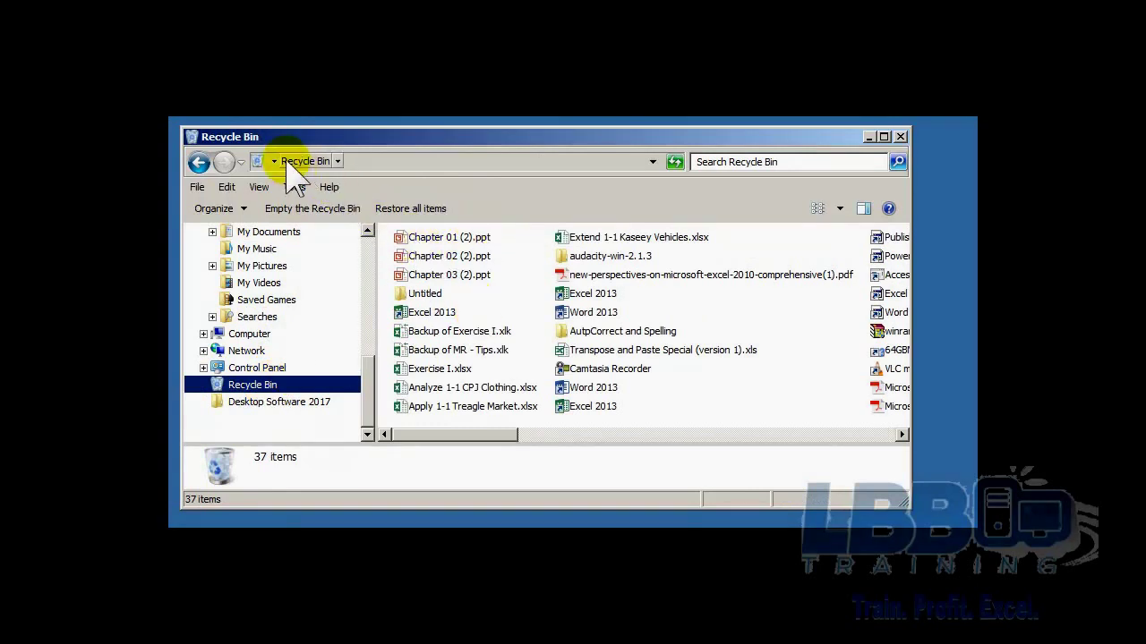
left_click(338, 162)
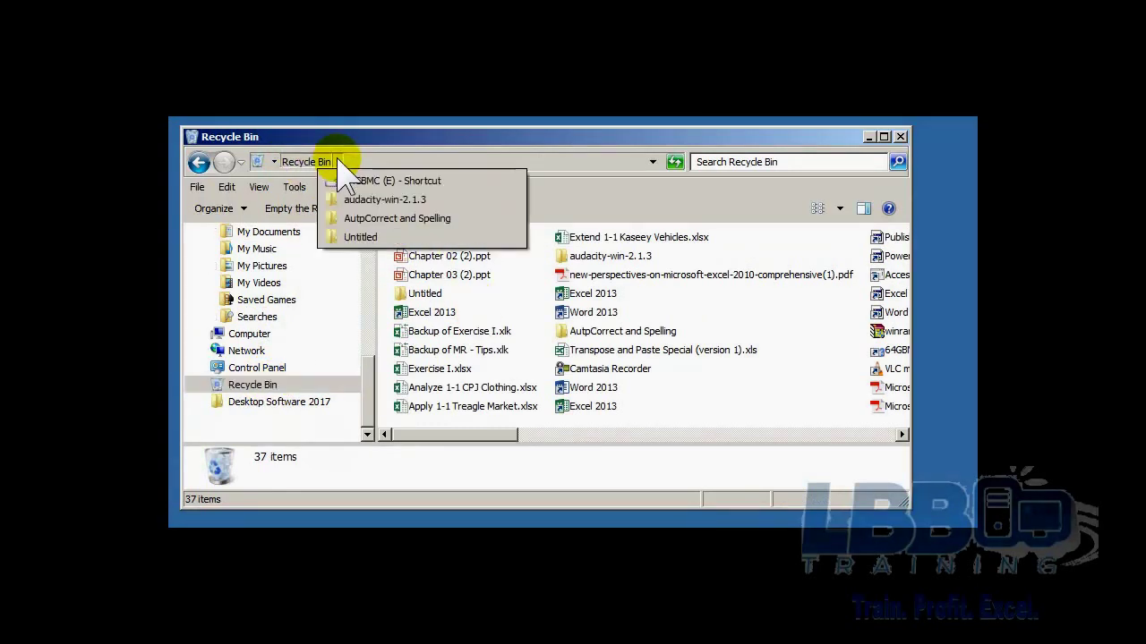
left_click(374, 156)
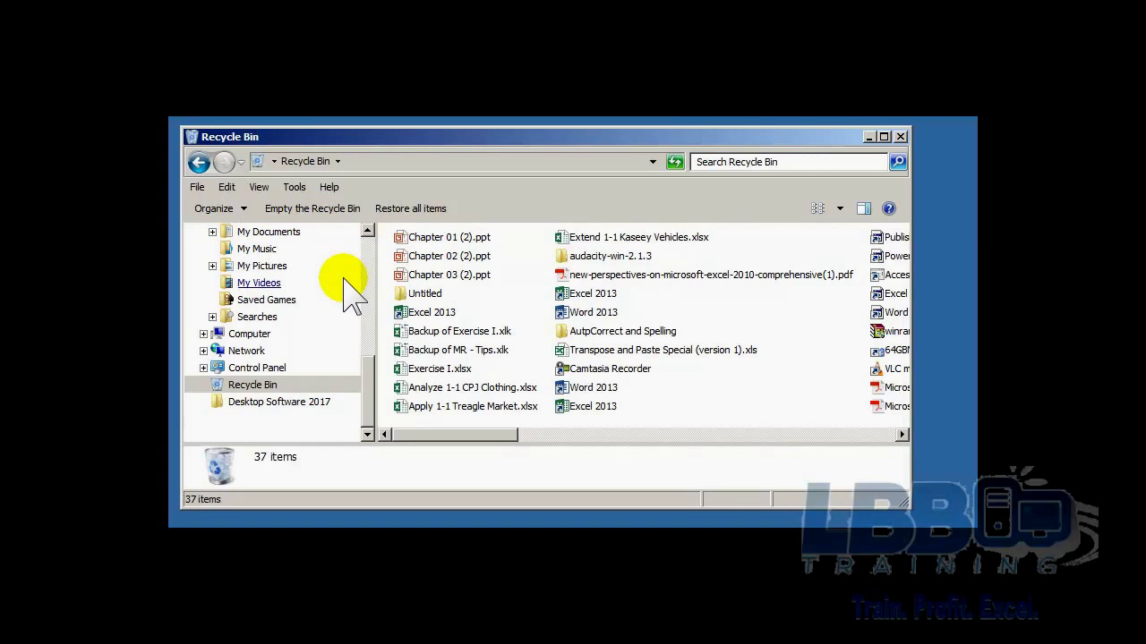
Step: Select all the items in the Recycle Bin
left_click(430, 309)
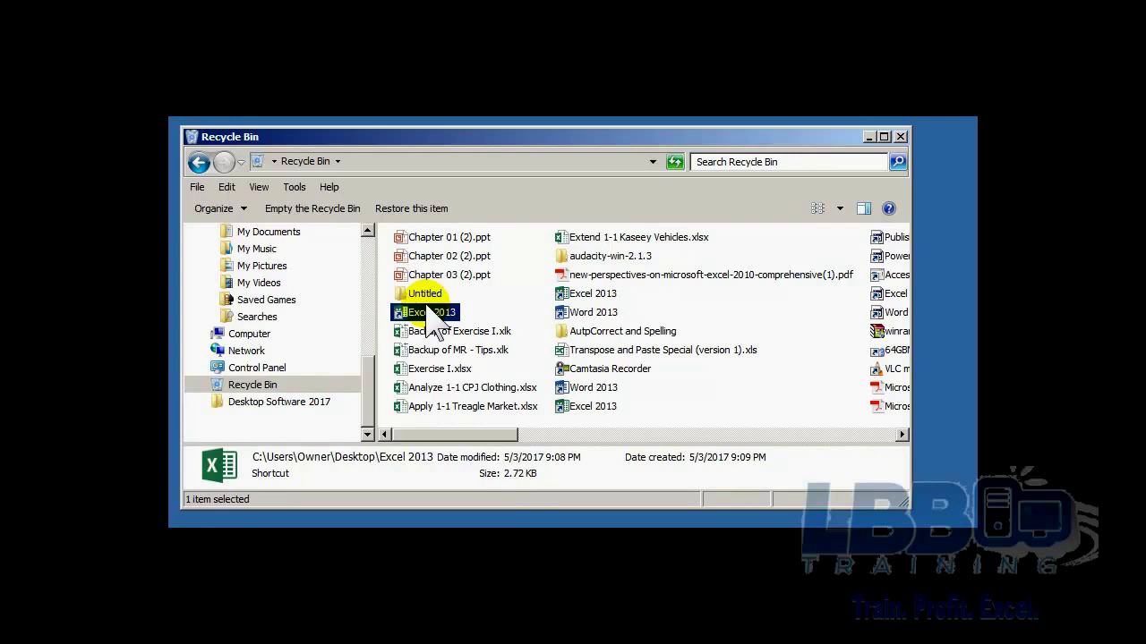
key("ctrl+a")
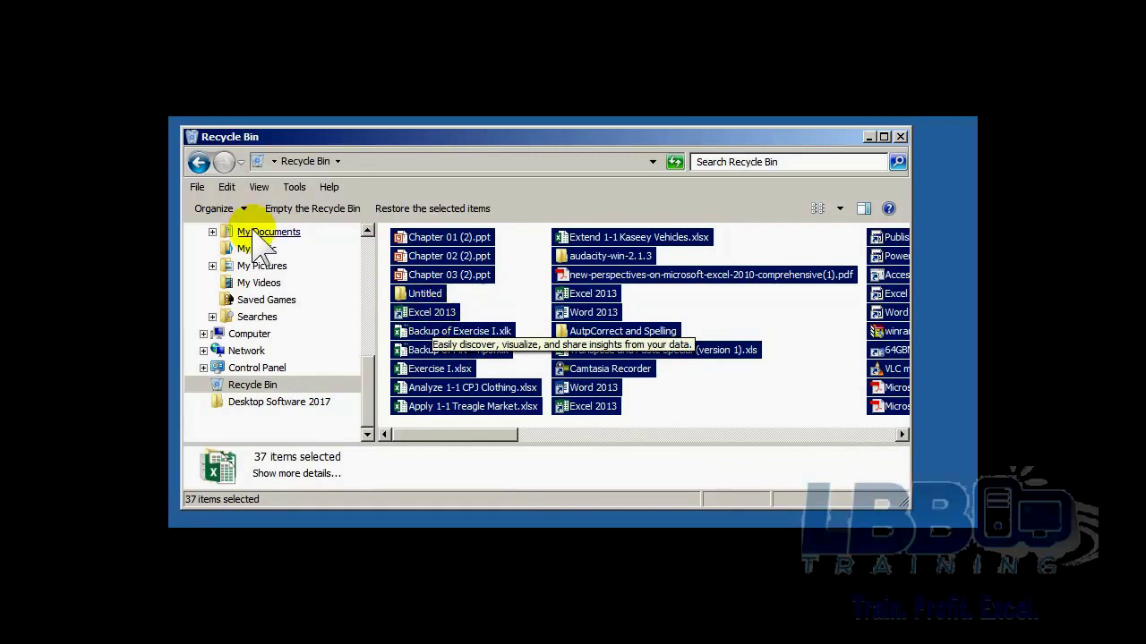
left_click(757, 394)
left_click(226, 188)
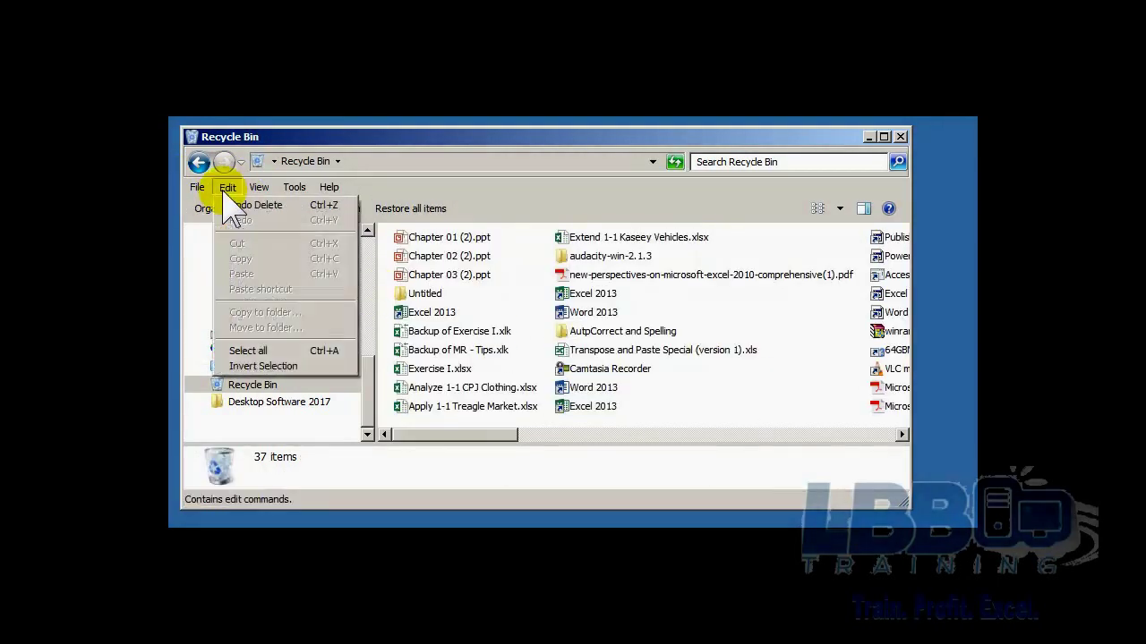
left_click(323, 353)
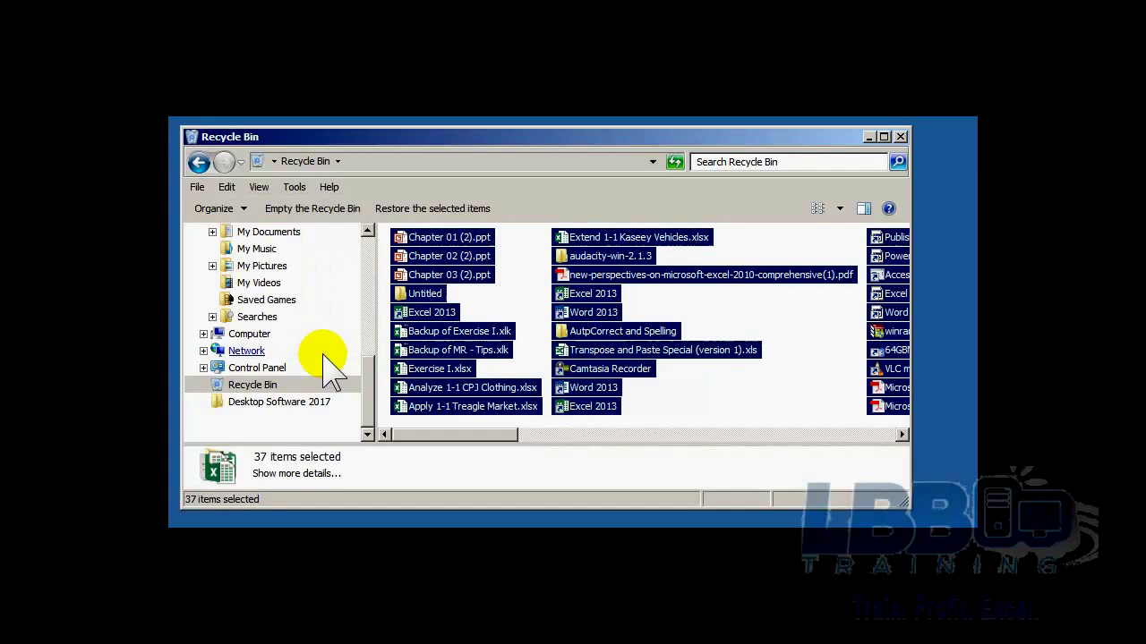